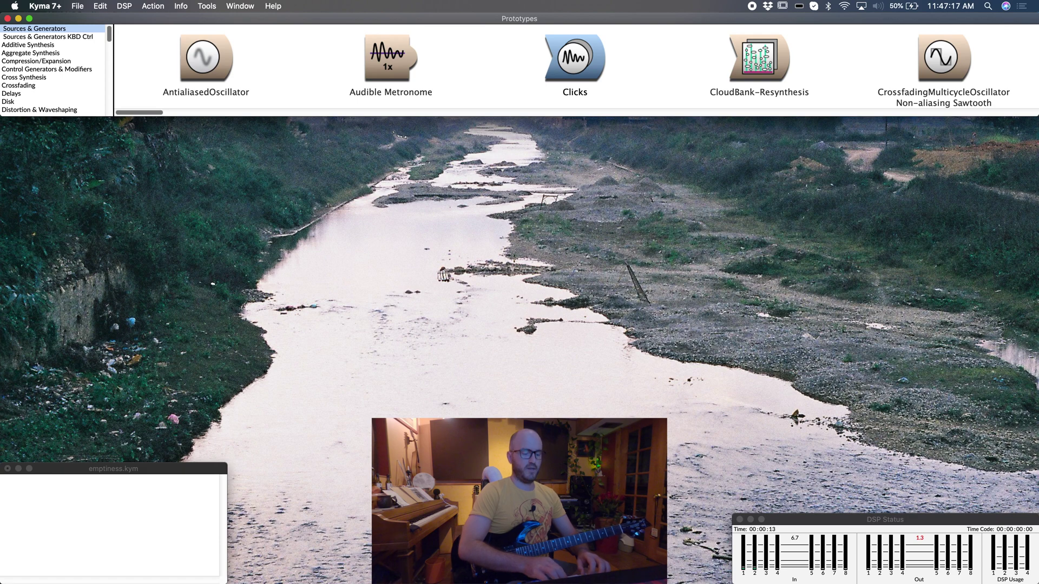
Step: Search the prototypes for "samplecloud" and choose the SampleCloud prototype
key(super+b)
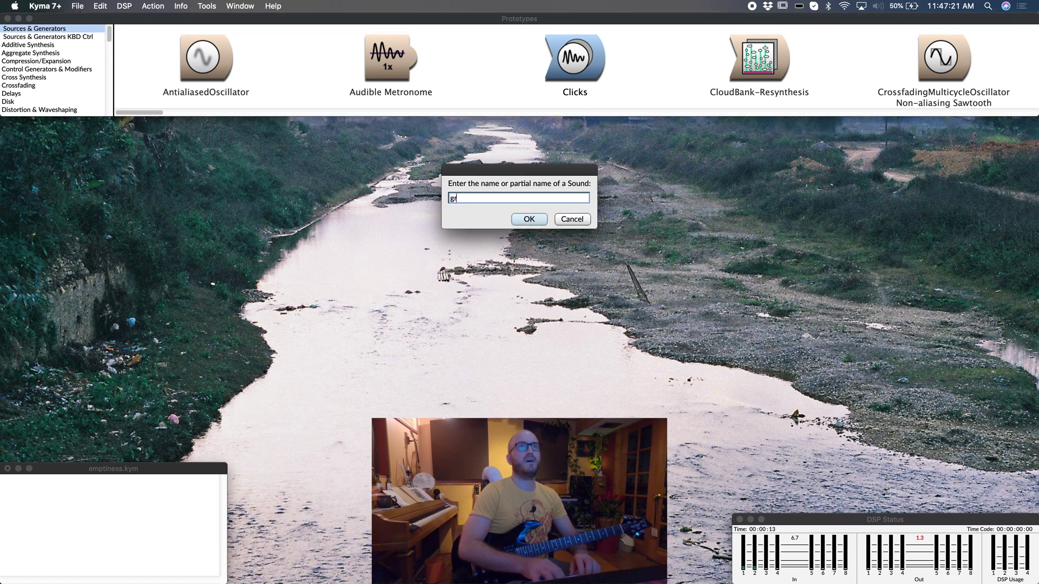
text(sample)
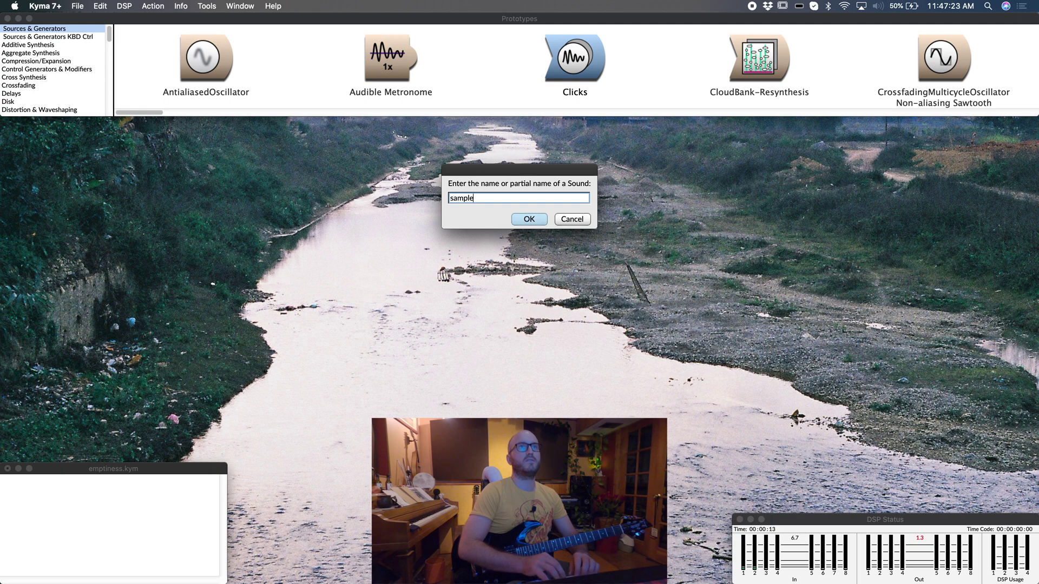
text(cloud)
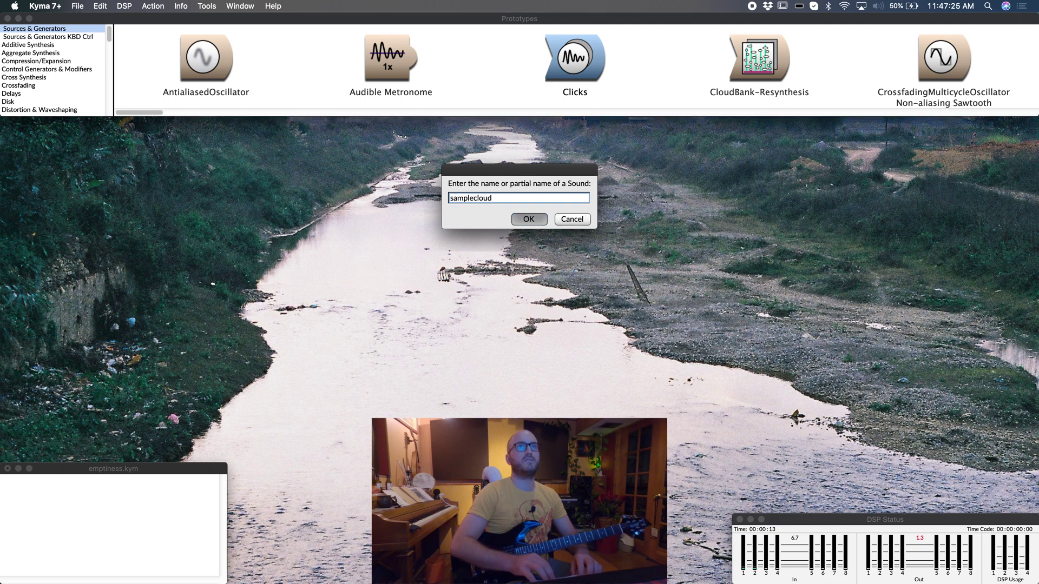
key(Return)
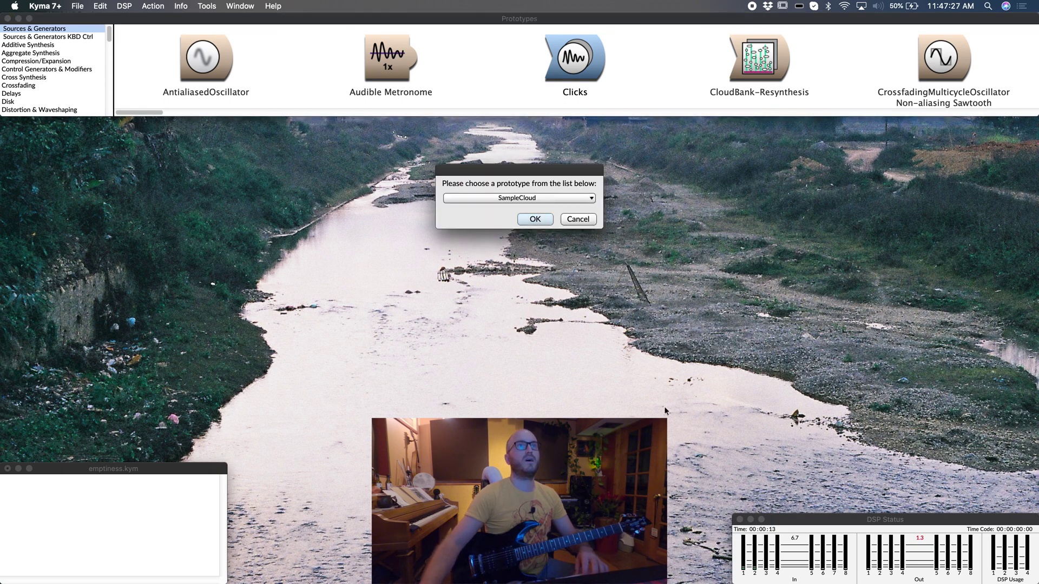
click(537, 218)
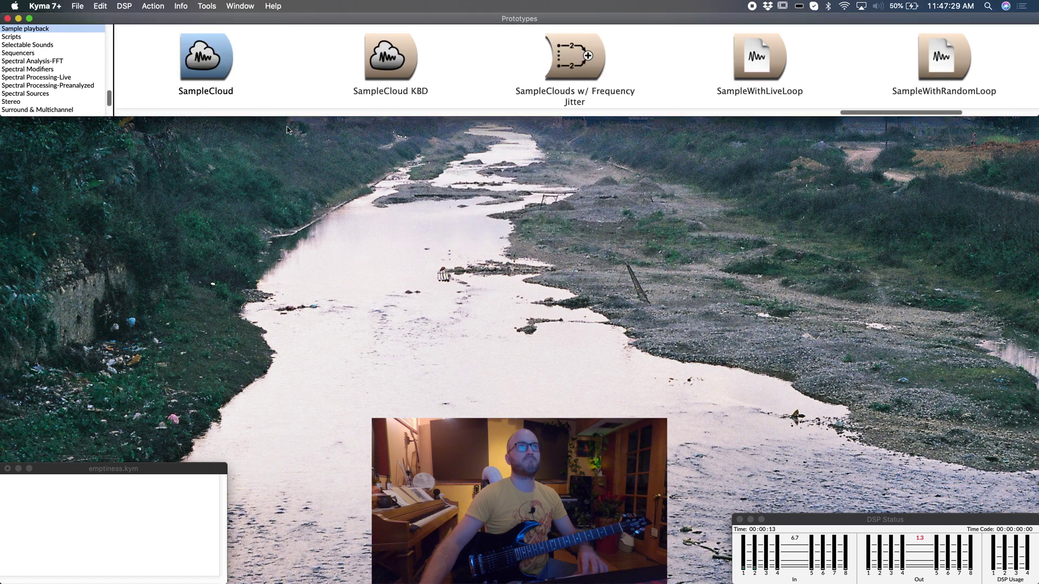
Step: Open the SampleCloud prototype in its own sound editor and enlarge the window so all its parameters fit
click(214, 74)
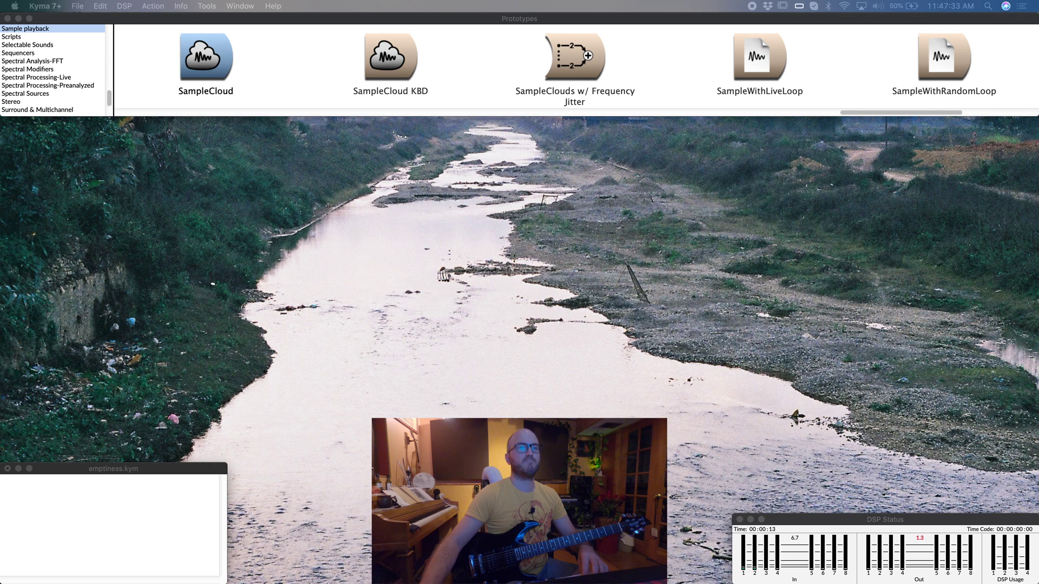
drag(517, 230, 490, 143)
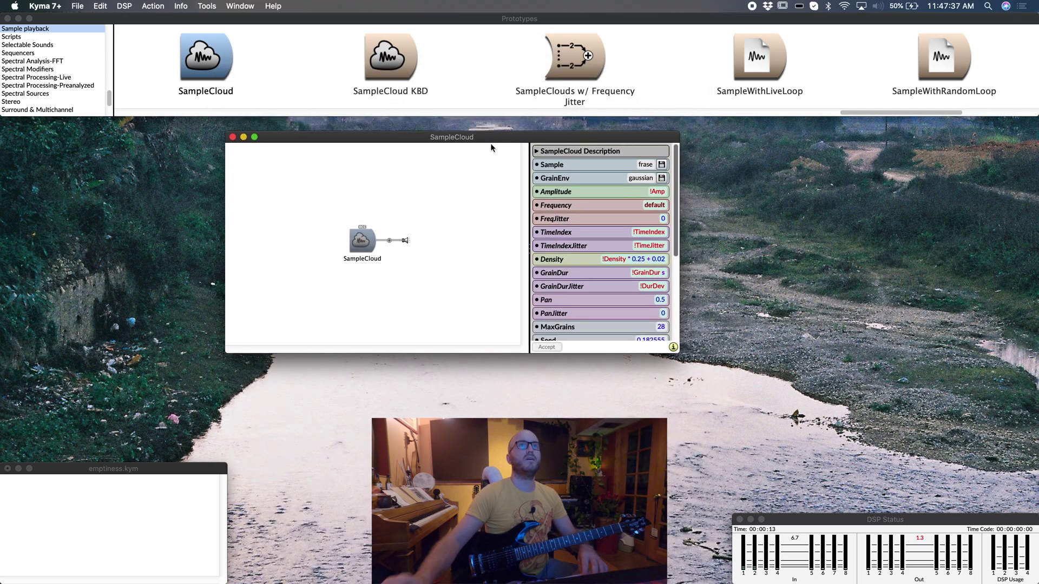
drag(673, 349, 765, 440)
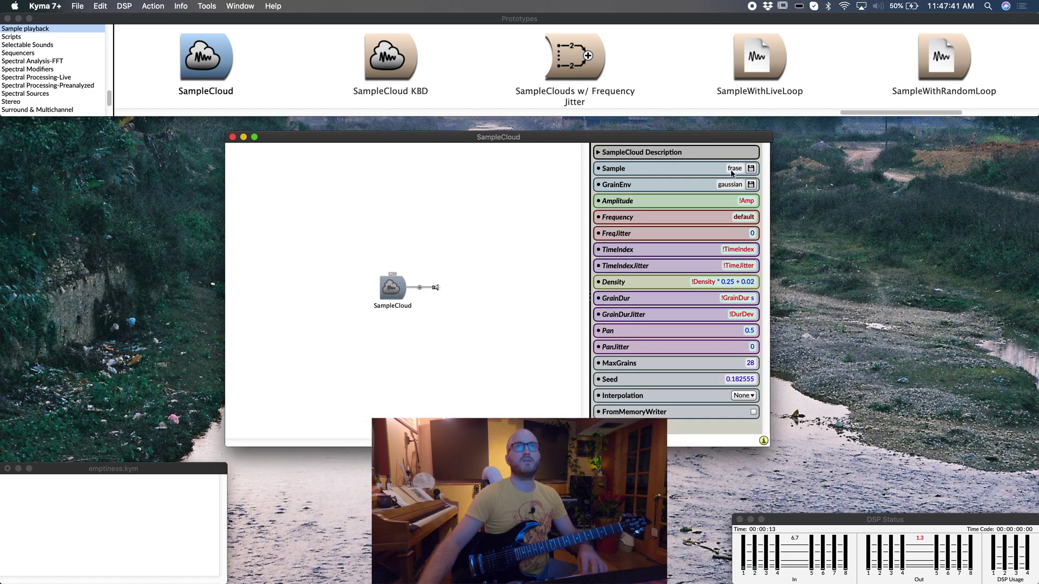
Step: Set the SampleCloud's Sample parameter to shukhurchi01
click(732, 169)
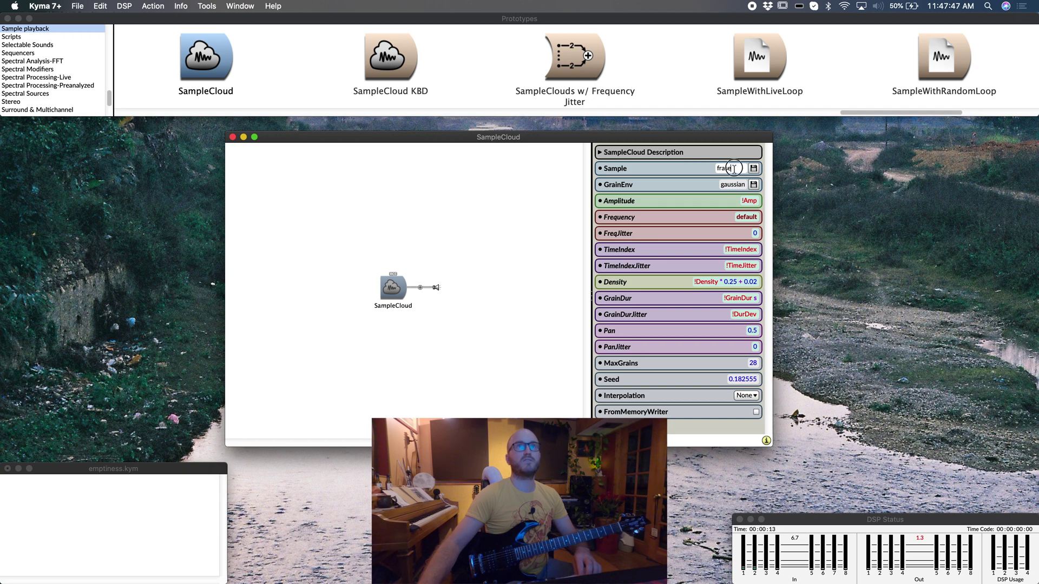
key(BackSpace)
key(BackSpace)
key(BackSpace)
key(BackSpace)
key(BackSpace)
text(sh)
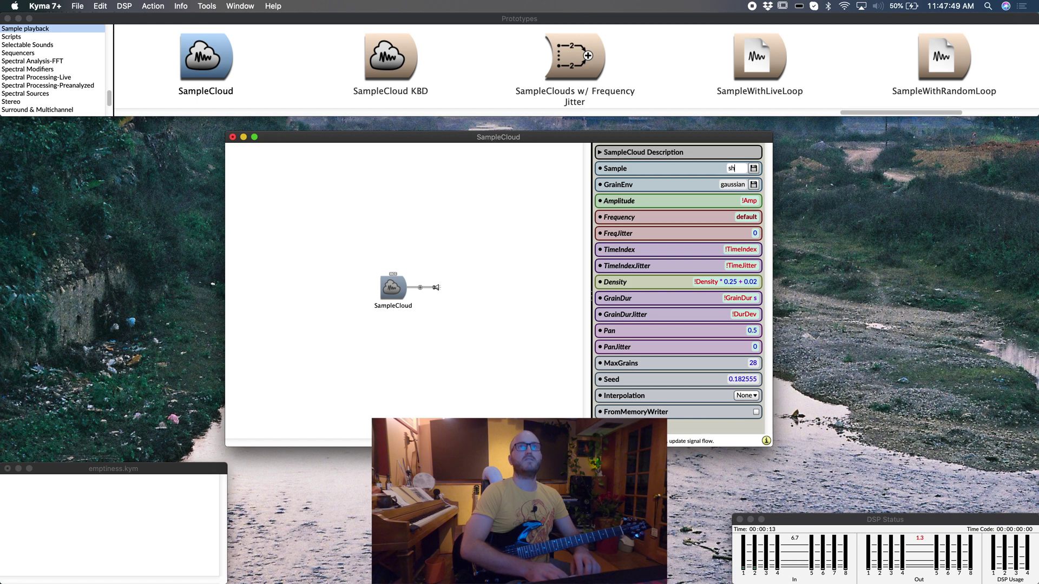
text(ukhur)
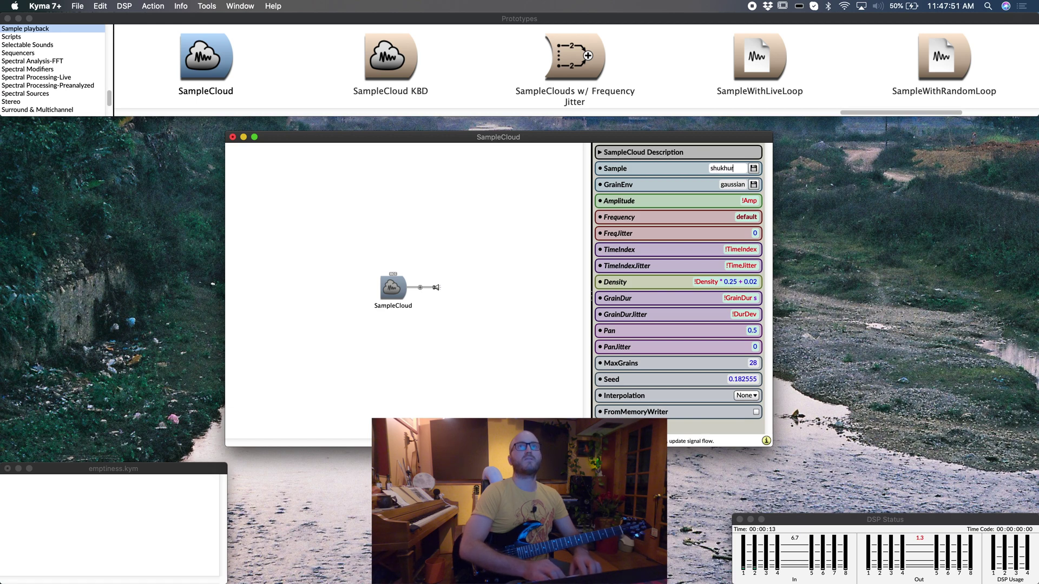
text(chi01)
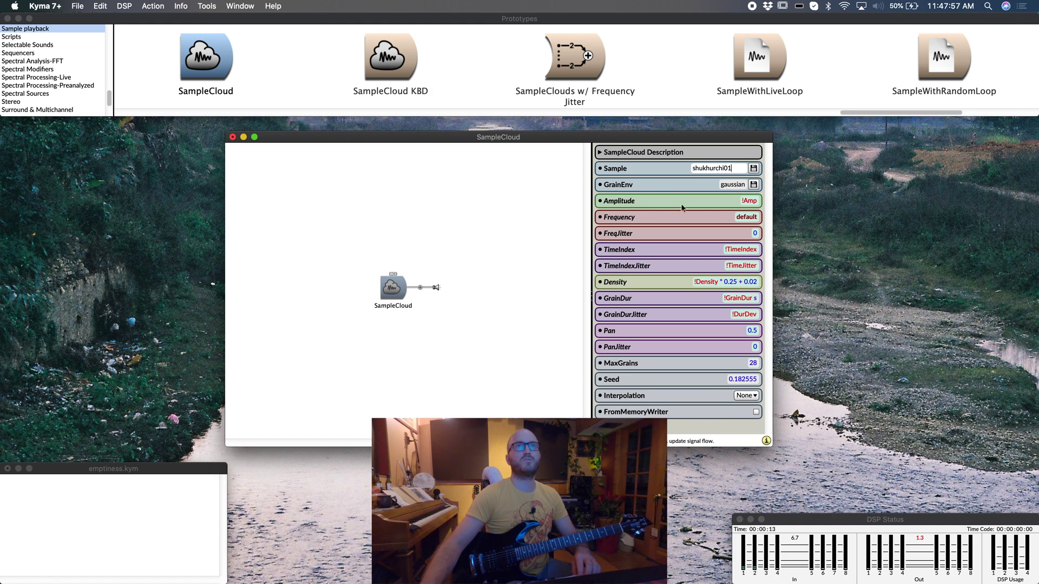
Step: Set the SampleCloud's Frequency to the expression "default * !Scale"
click(759, 217)
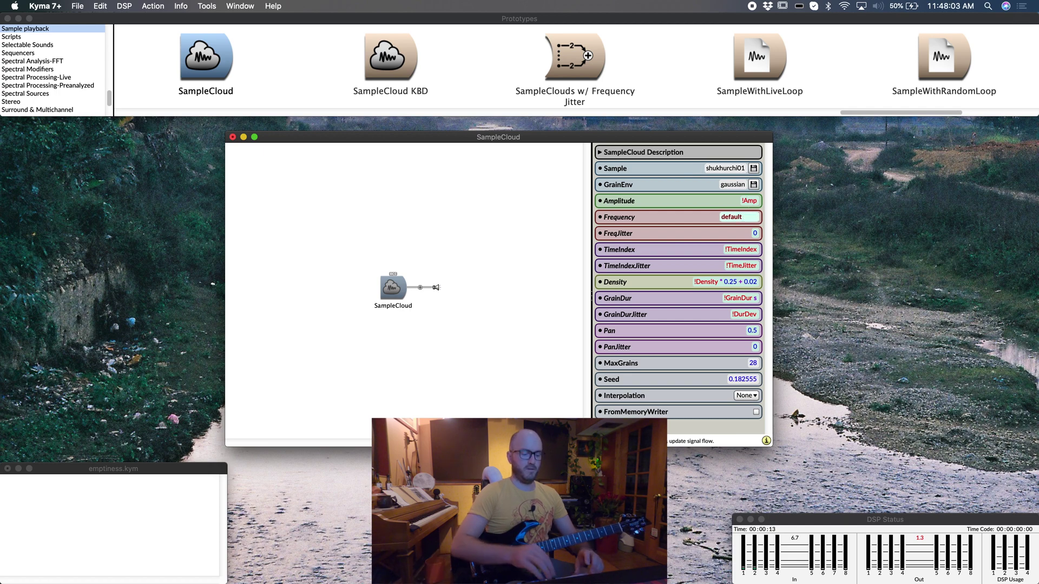
text(* )
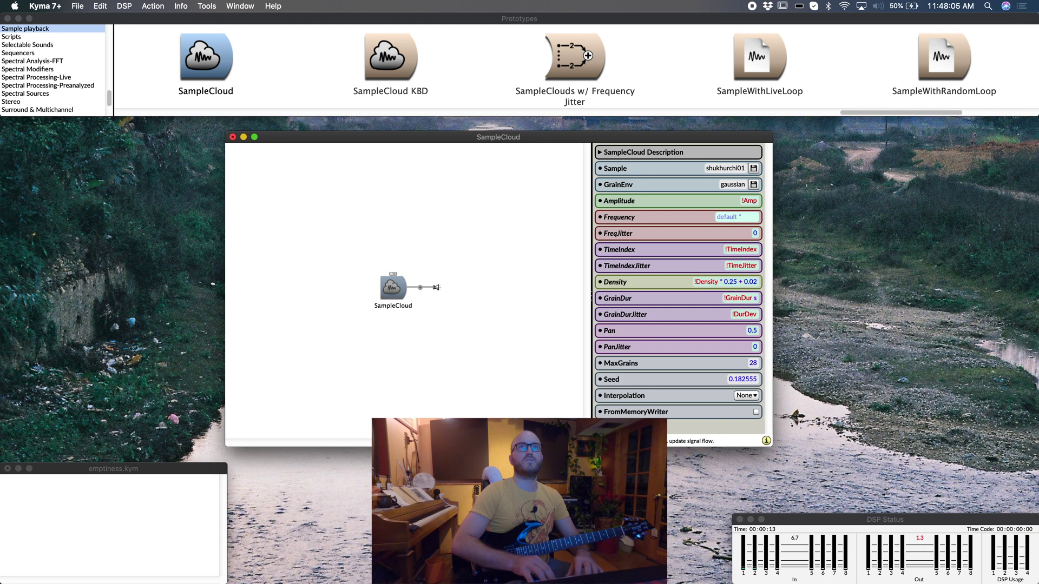
text(!Scale)
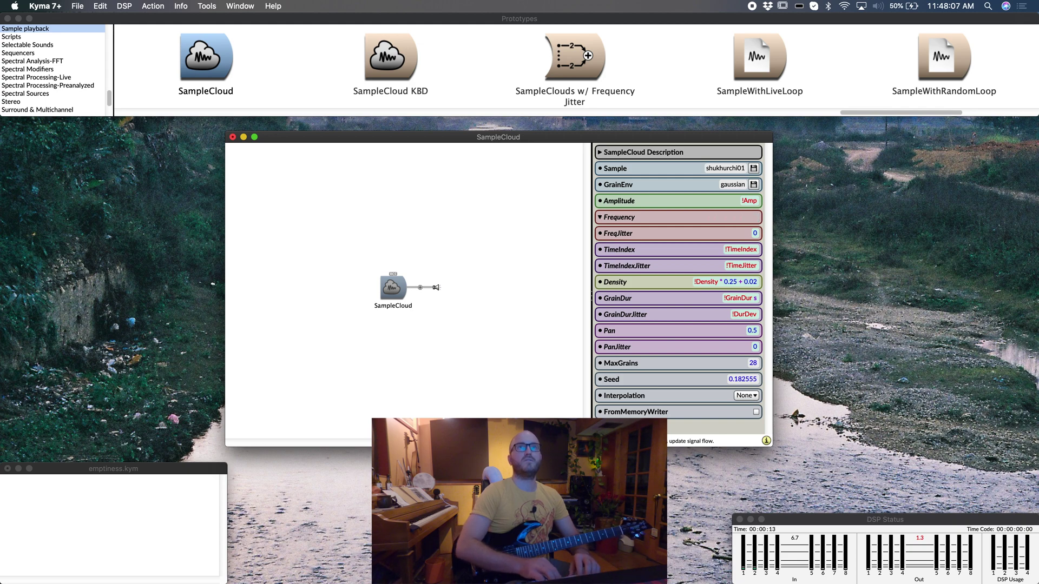
key(BackSpace)
key(BackSpace)
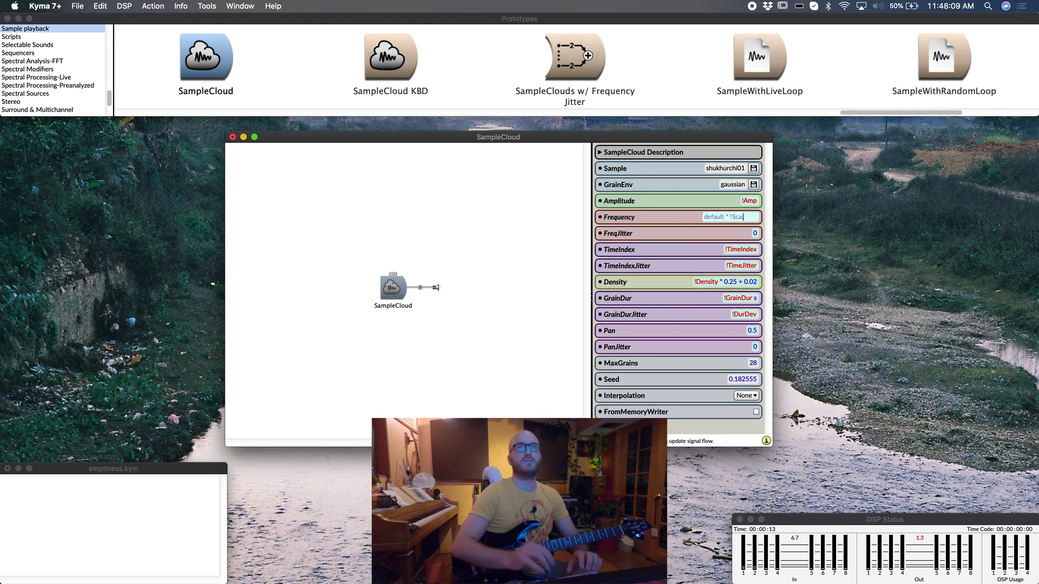
text(le)
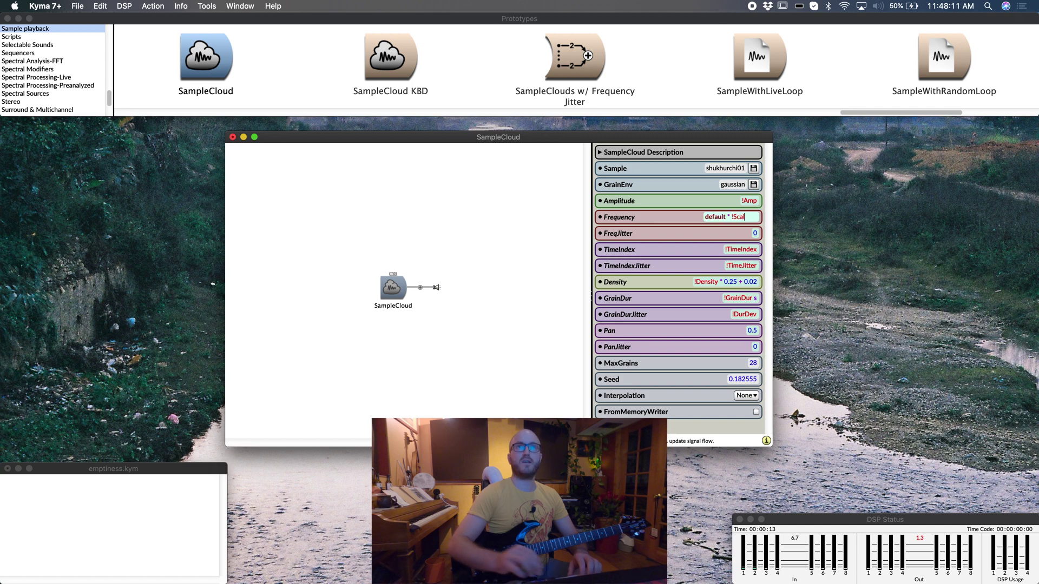
Step: Set the SampleCloud's FreqJitter to the expression "!FreqJitter * 0.1"
click(758, 232)
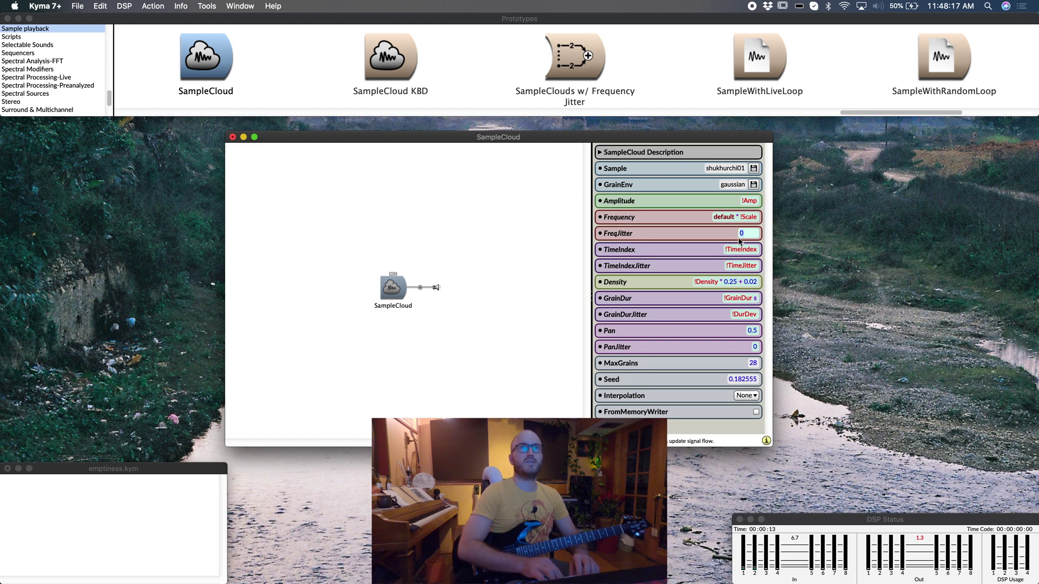
text(!FreqJitter)
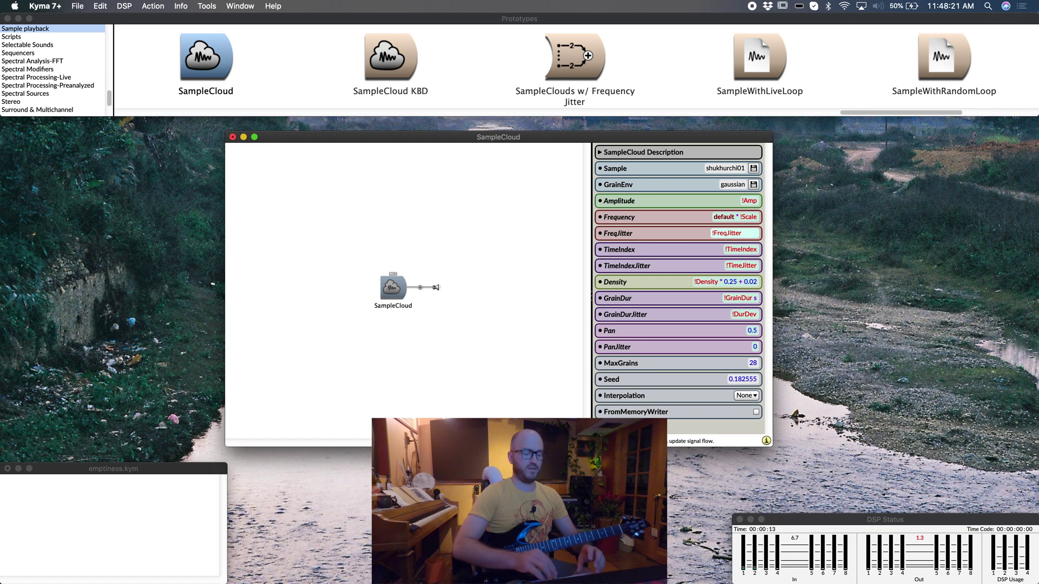
text( * 0)
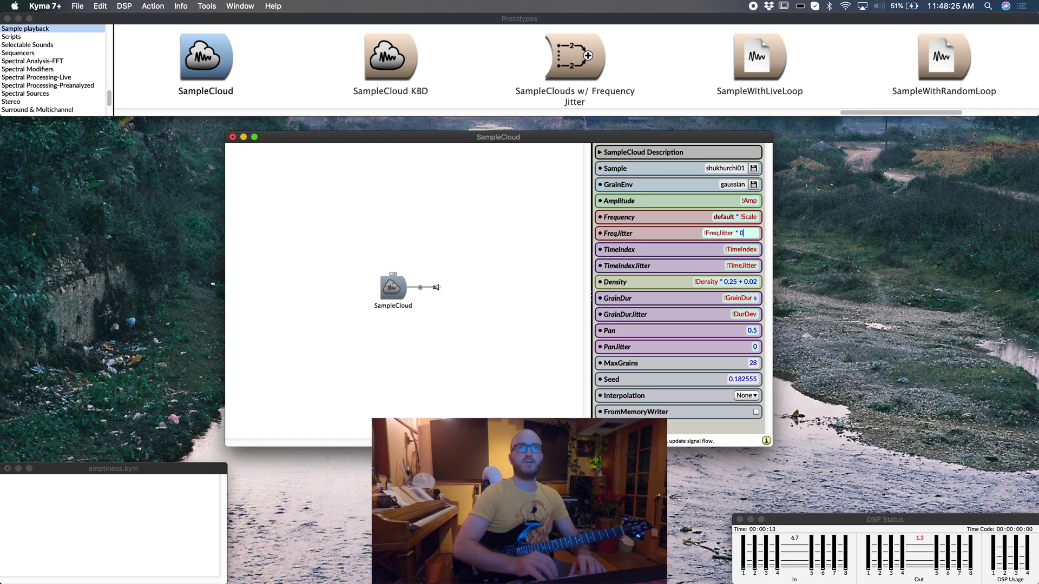
text(.1)
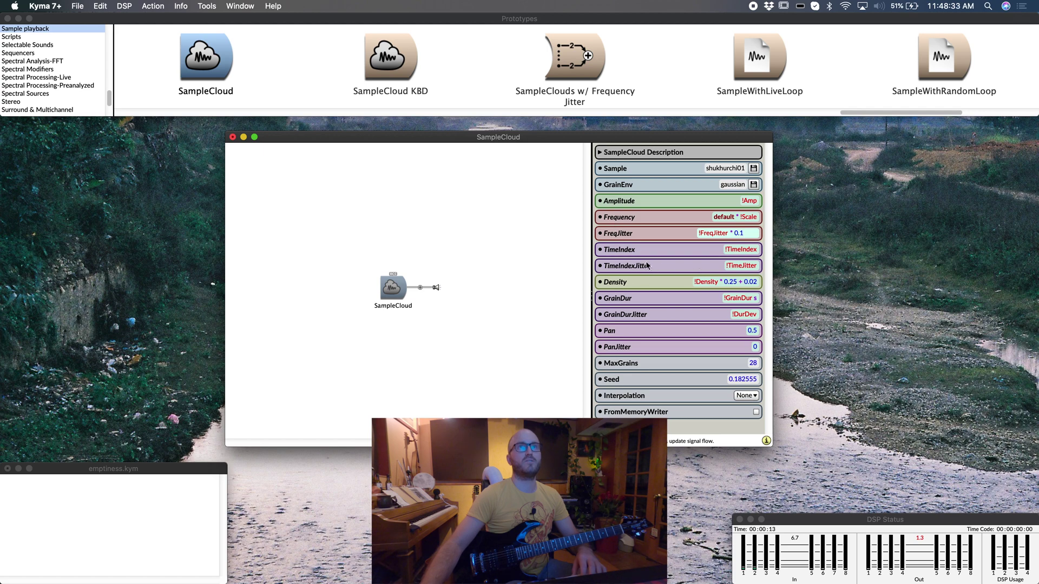
Step: Set the SampleCloud's TimeIndex to 0 and its TimeIndexJitter to 1
click(742, 250)
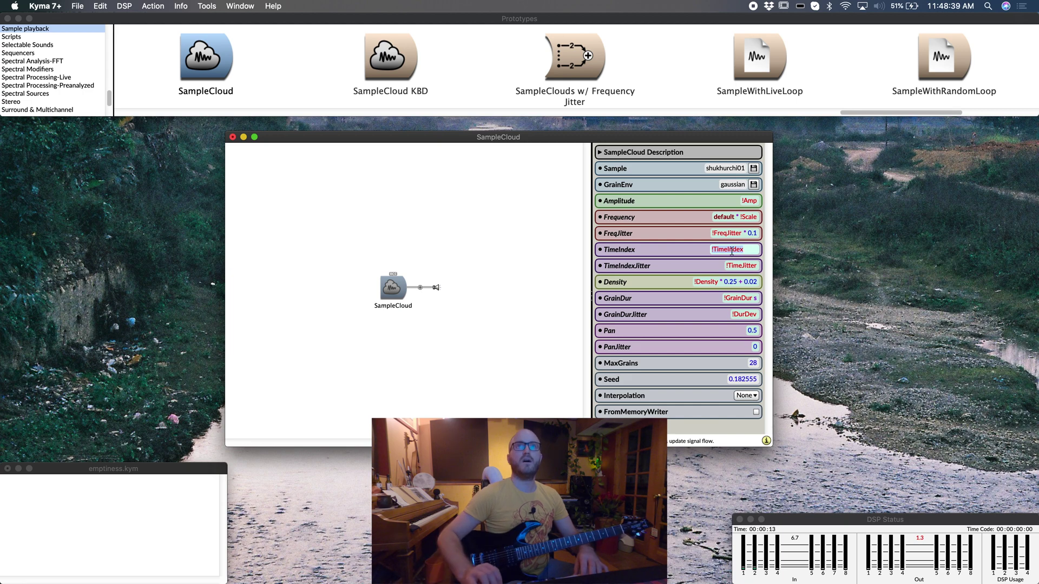
key(BackSpace)
text(0)
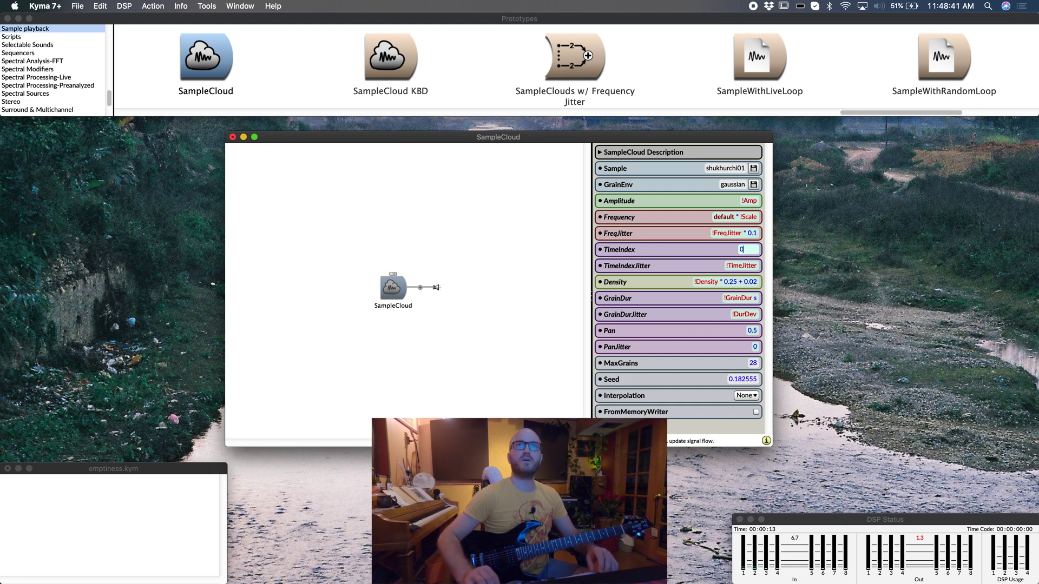
key(Tab)
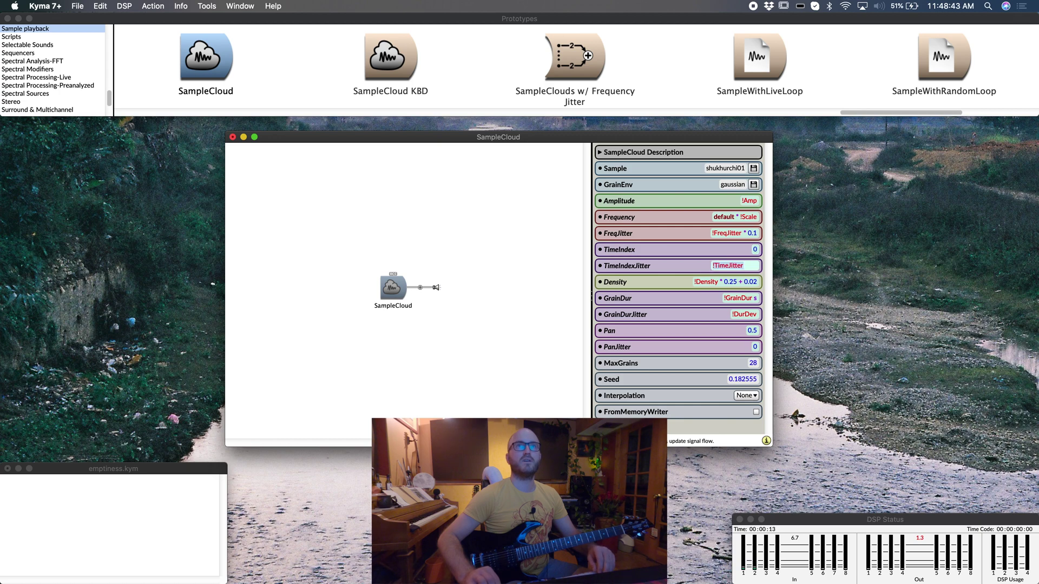
text(1)
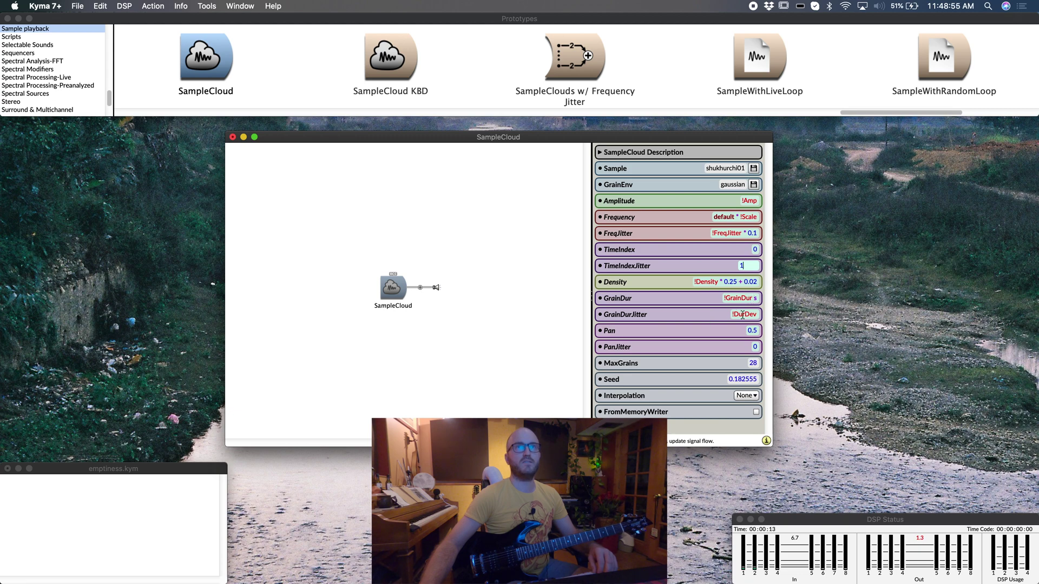
Step: Set the SampleCloud's PanJitter to 1 and its Interpolation to Linear
click(756, 346)
text(1)
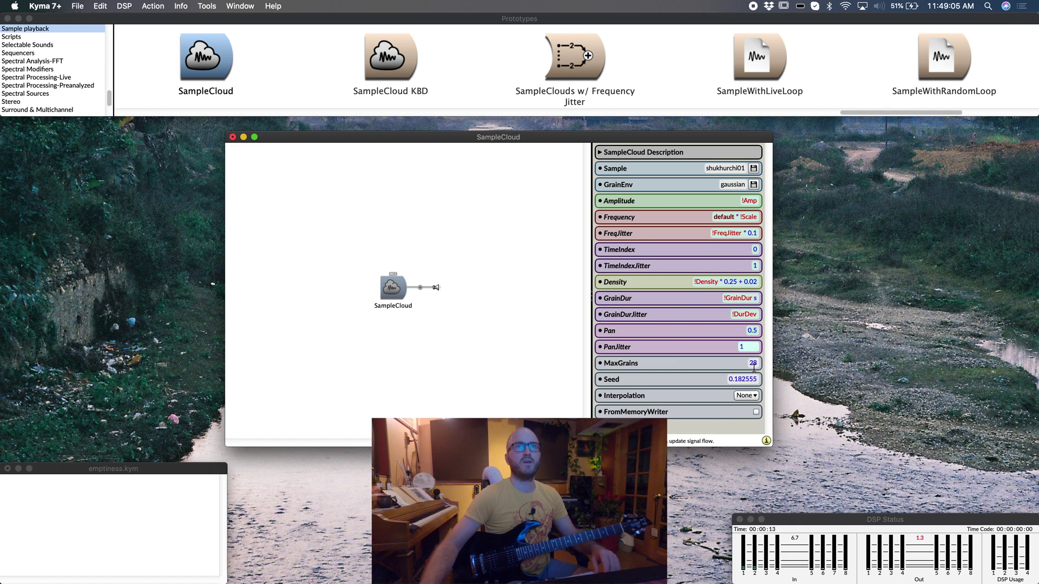
click(745, 397)
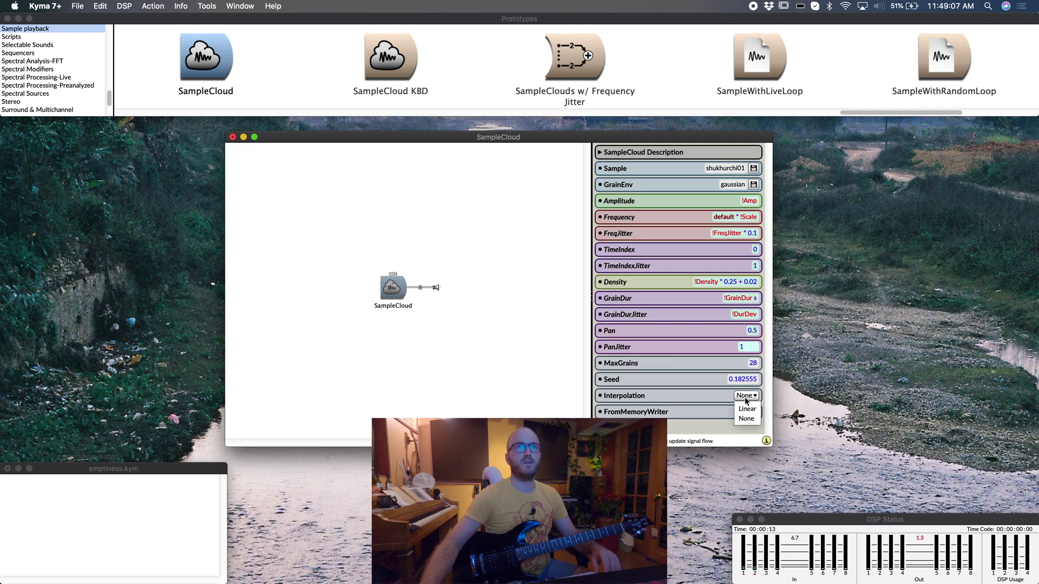
click(746, 407)
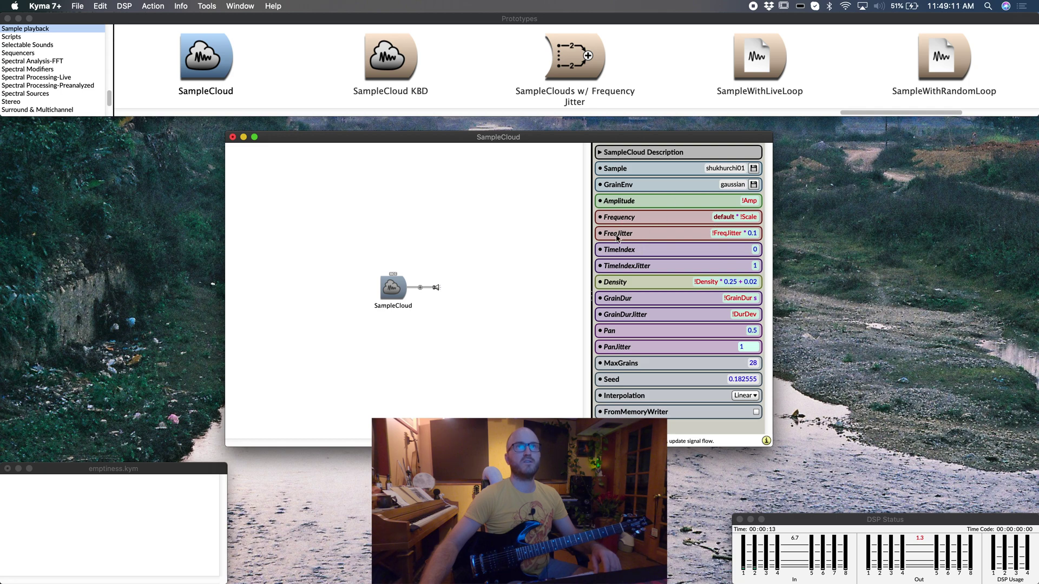
Step: Enable FromMemoryWriter for the SampleCloud and move the editor window slightly lower, clear of the prototypes
click(756, 412)
drag(414, 141, 414, 174)
click(398, 314)
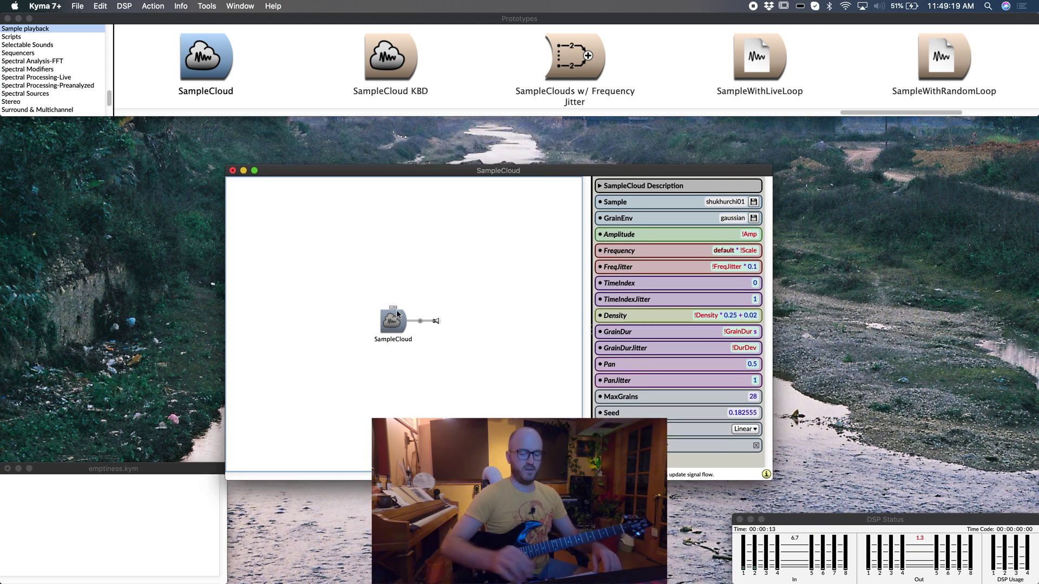
scroll(397, 313, up, 3)
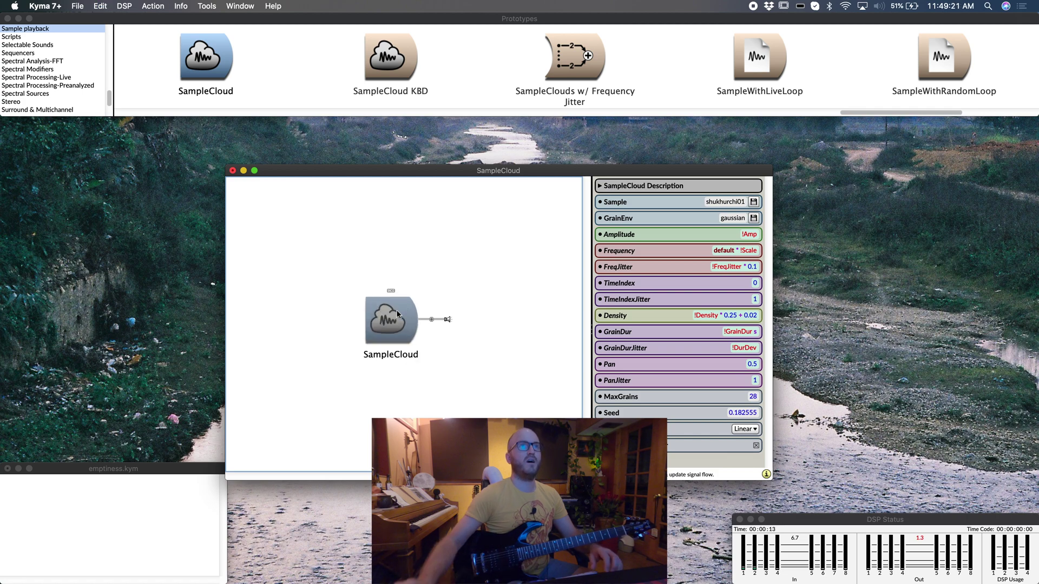
Step: Search the prototypes for "memorywriter" and choose the MemoryWriter prototype
key(super+f)
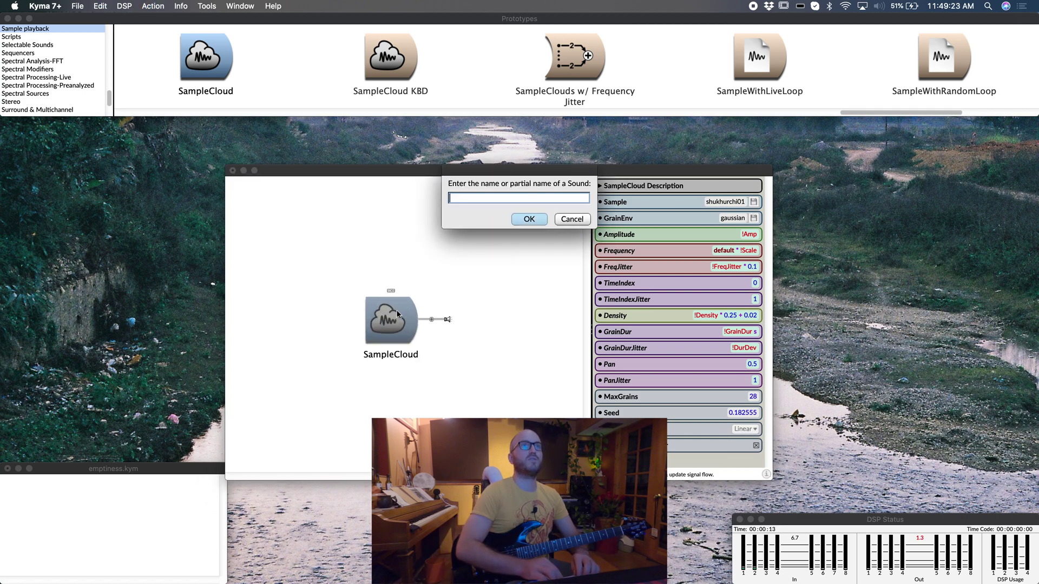
text(memor)
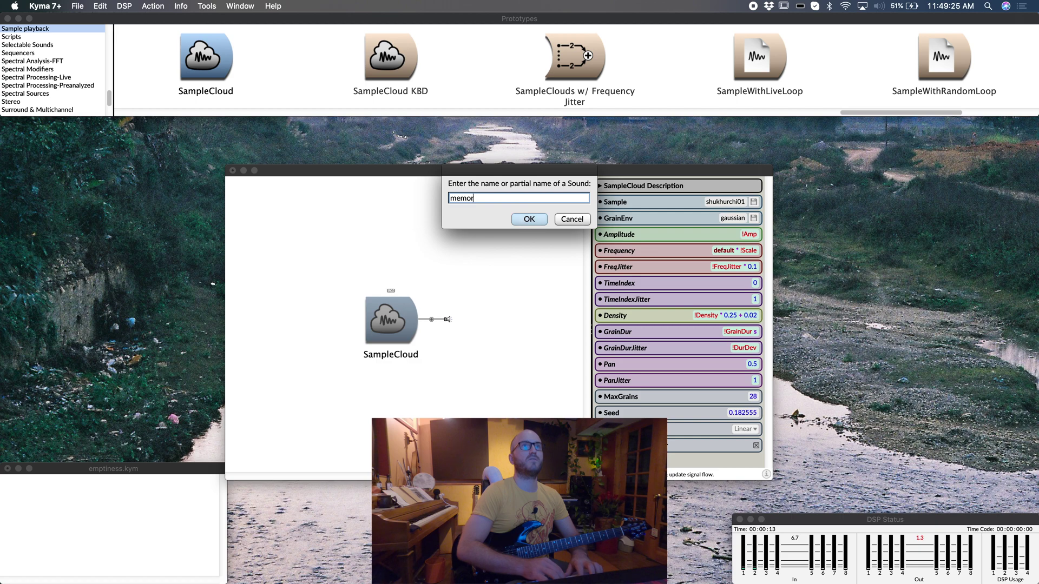
text(yw)
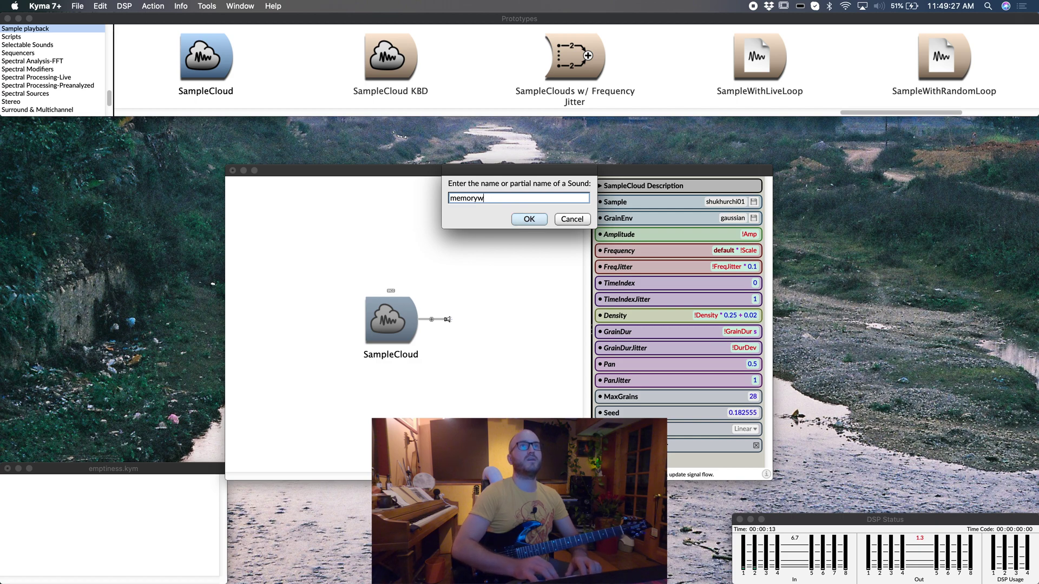
text(riter)
key(Return)
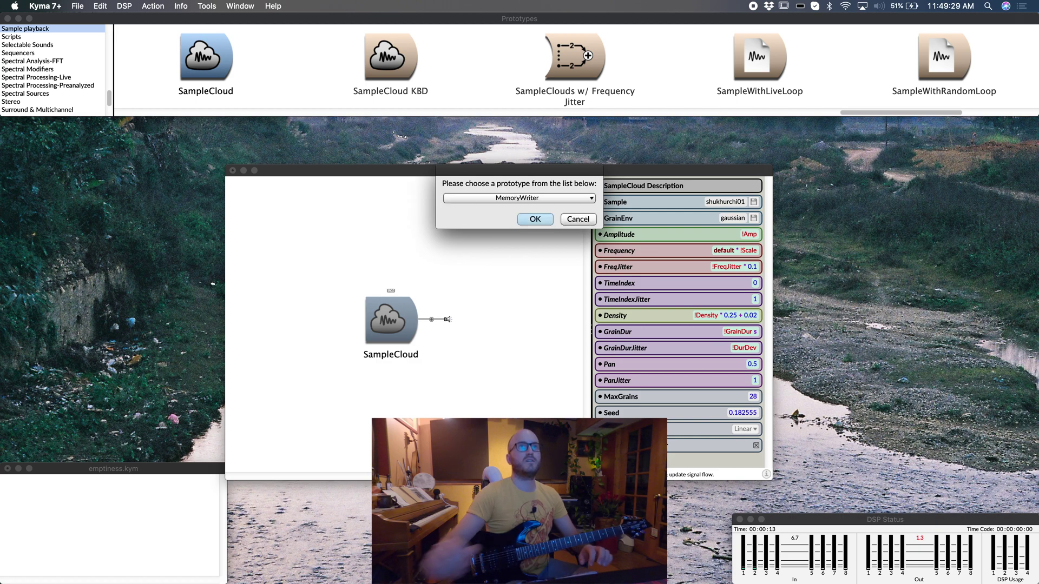
key(Return)
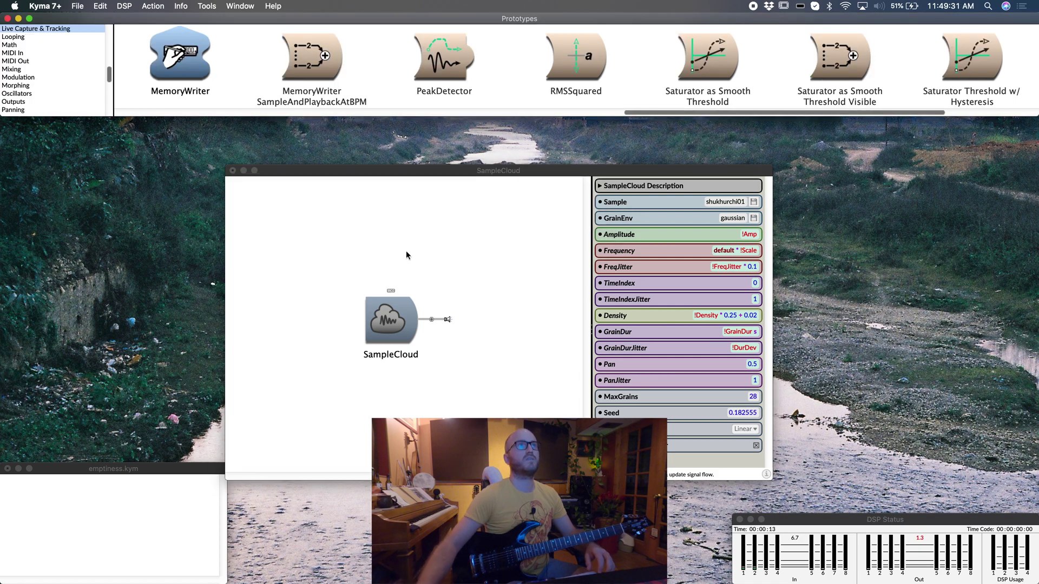
Step: Open the MemoryWriter prototype in its own editor and set its GenericSource input's Source to Live
click(175, 63)
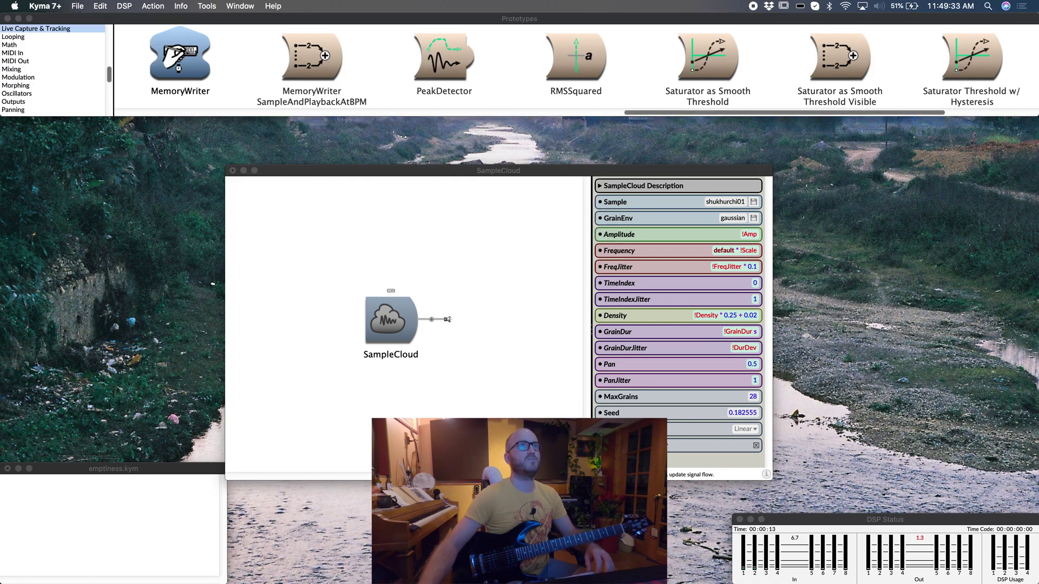
drag(452, 482, 426, 159)
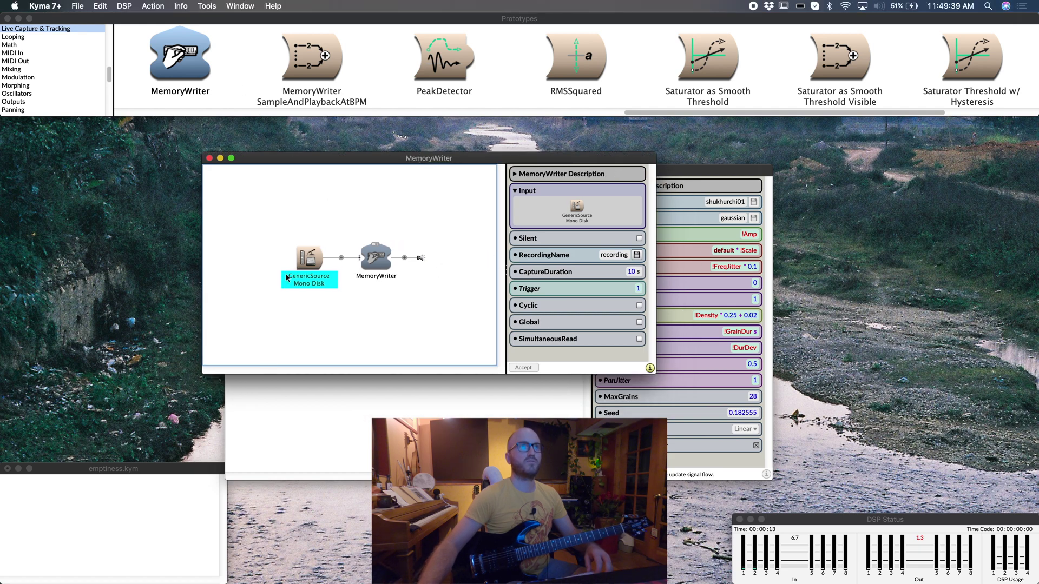
click(310, 259)
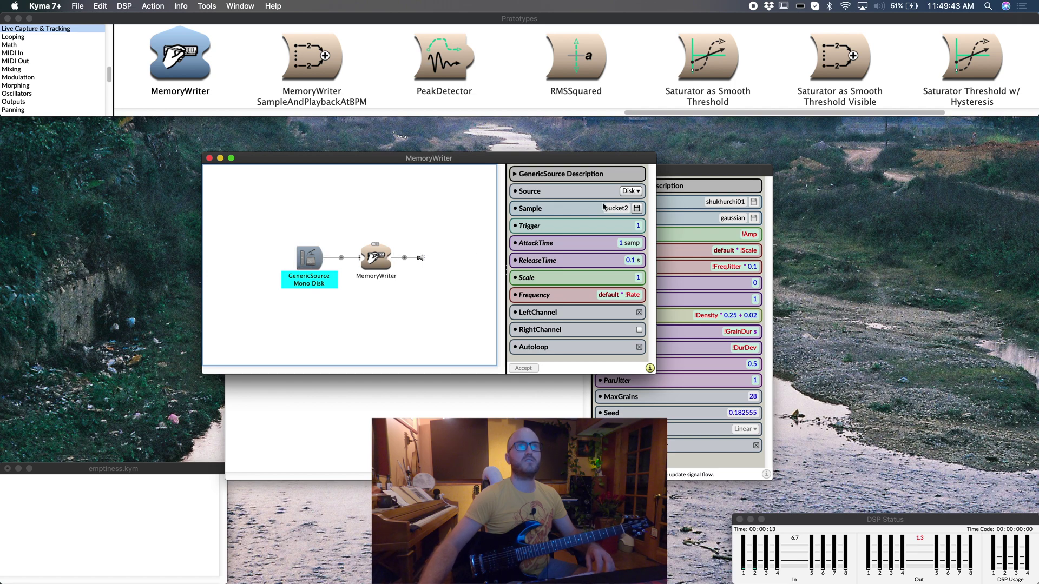
click(631, 191)
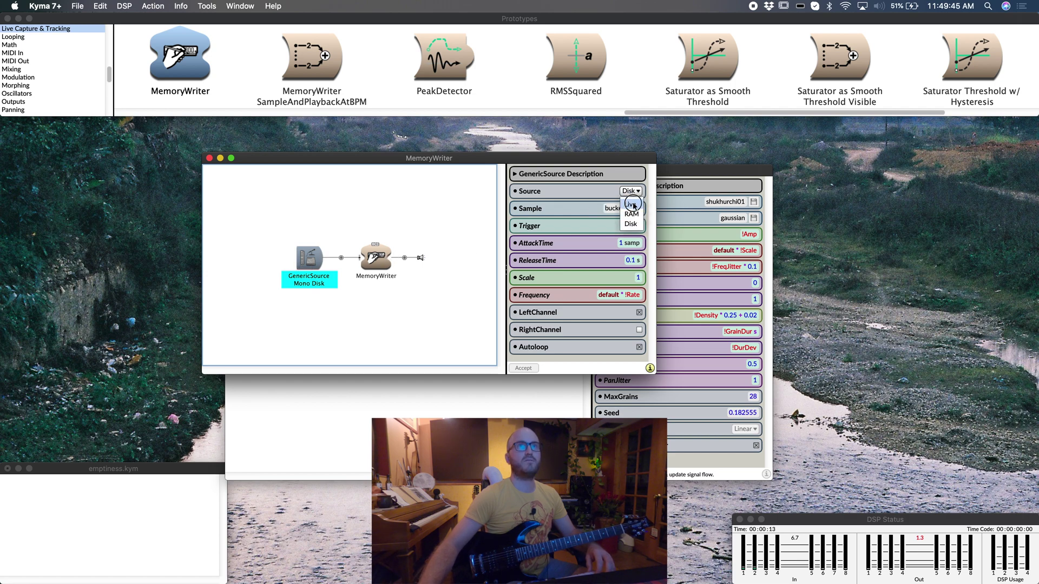
click(632, 213)
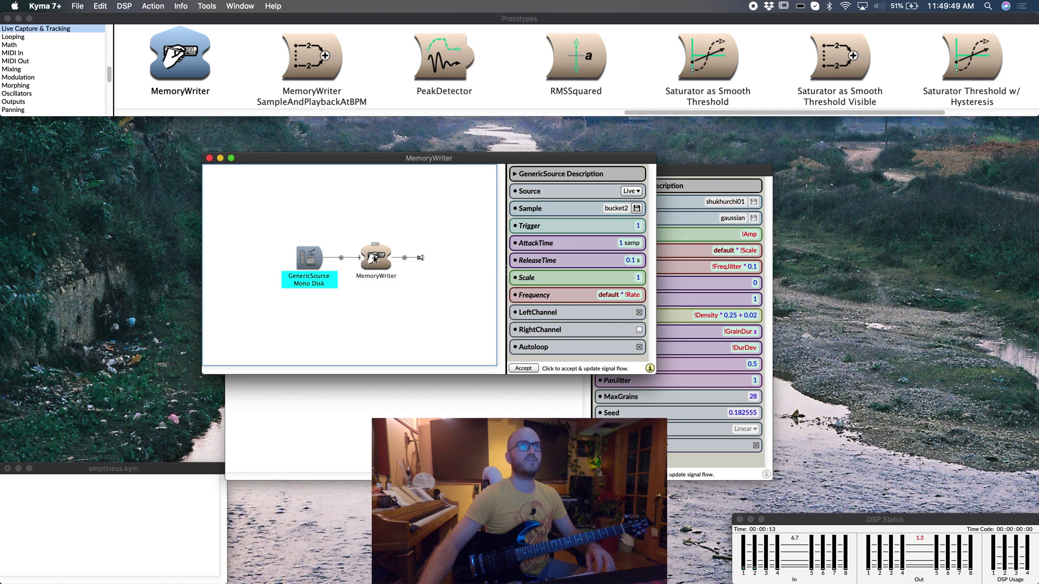
Step: Enable Silent for the MemoryWriter and set its RecordingName to shukhurchi01, matching the SampleCloud's sample
click(372, 260)
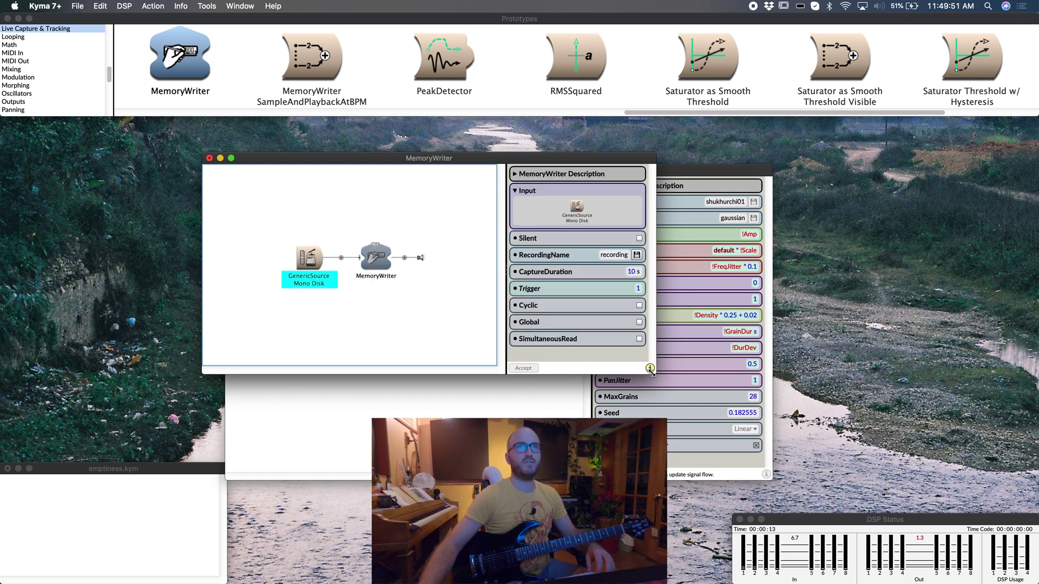
drag(652, 373, 765, 469)
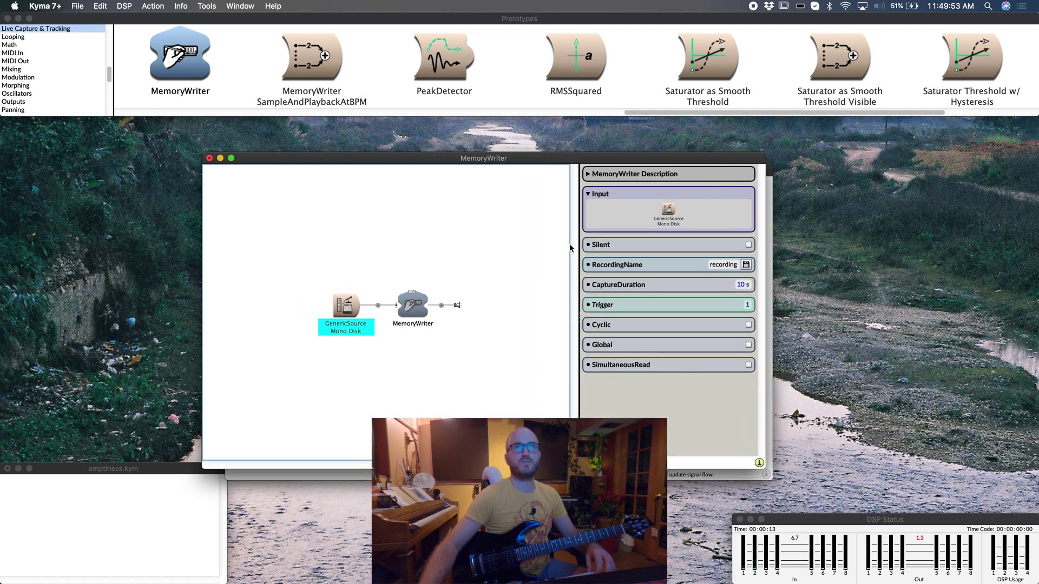
click(749, 245)
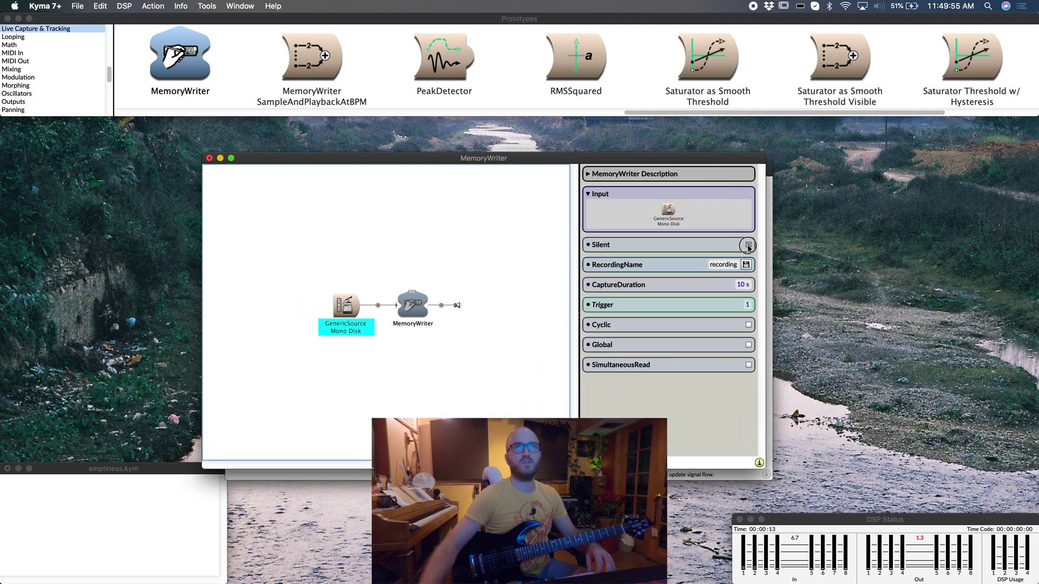
click(718, 265)
drag(538, 164, 540, 358)
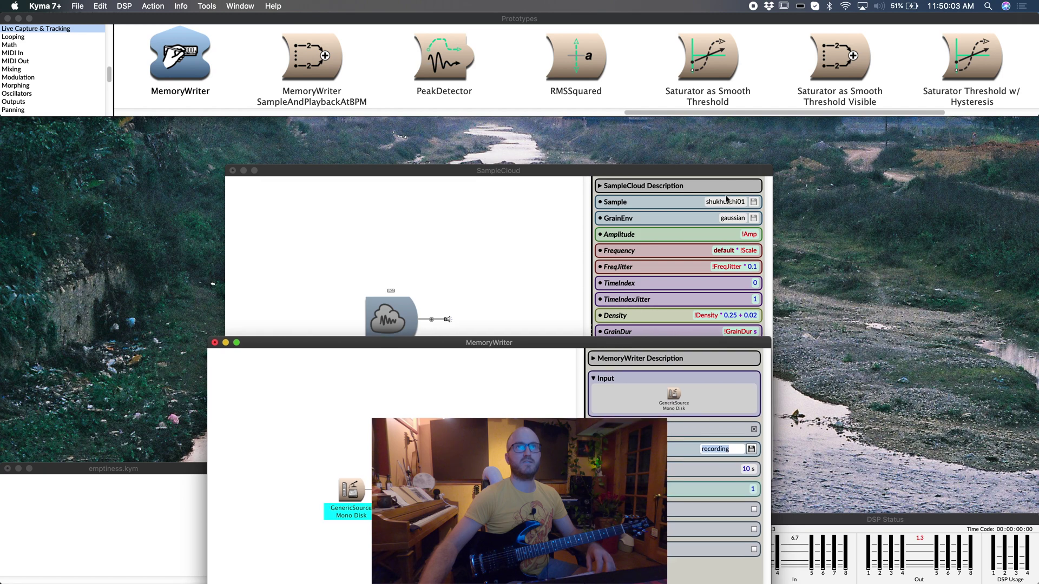
drag(390, 311, 731, 449)
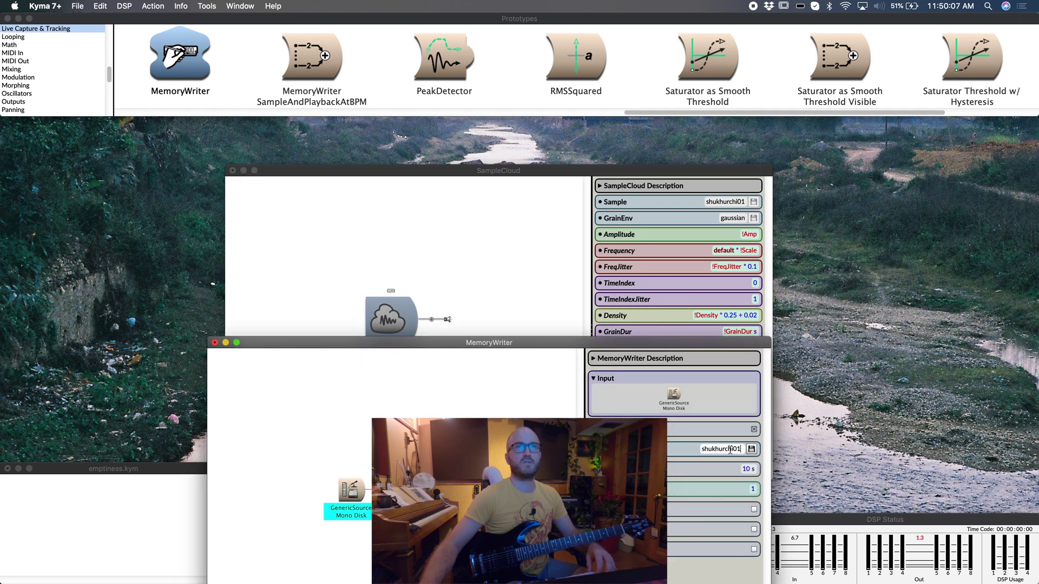
Step: Set the MemoryWriter's CaptureDuration to 4 s and enable its Cyclic and SimultaneousRead options
drag(563, 342, 547, 202)
click(731, 331)
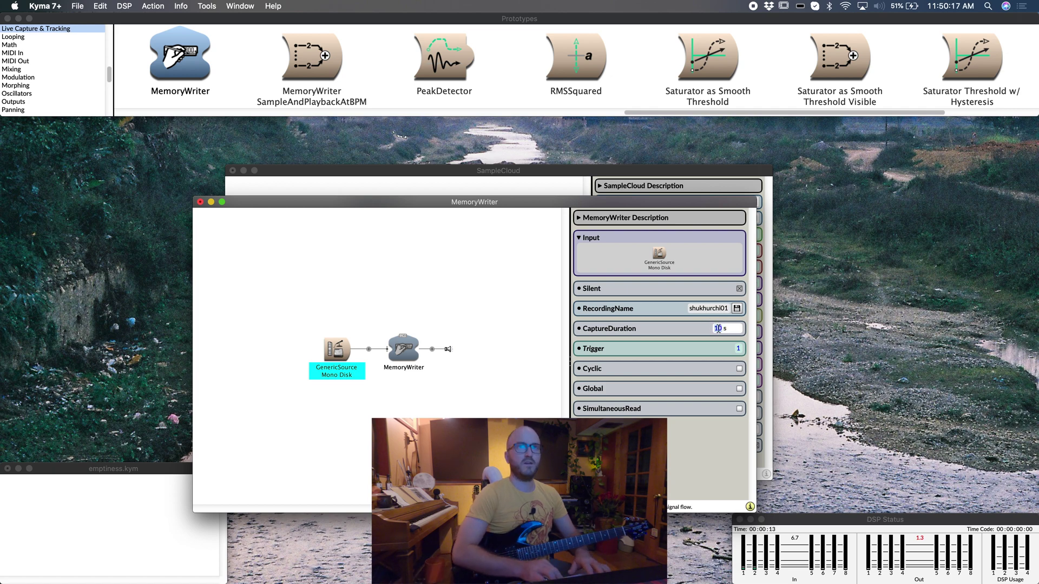
text(4)
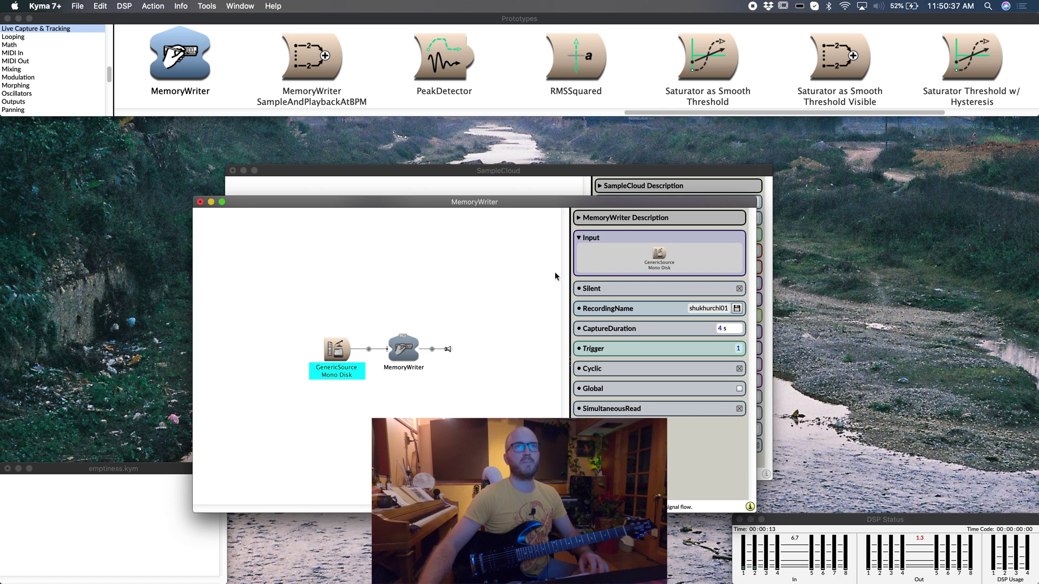
Step: Mix the MemoryWriter with the SampleCloud in the SampleCloud editor, expand its input, and dismiss the separate MemoryWriter editor
drag(539, 203, 776, 203)
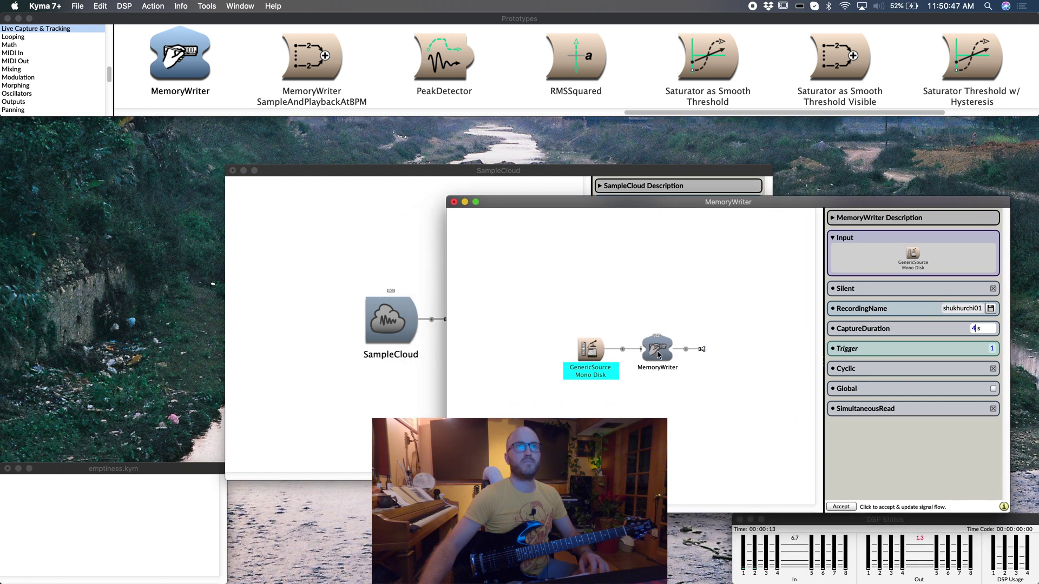
drag(659, 355, 435, 324)
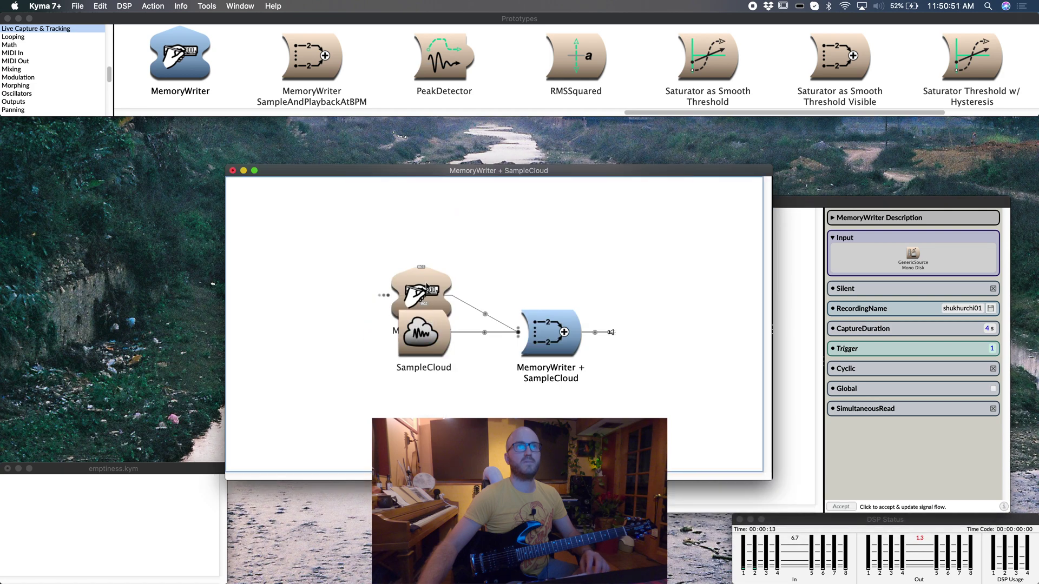
click(427, 287)
click(389, 277)
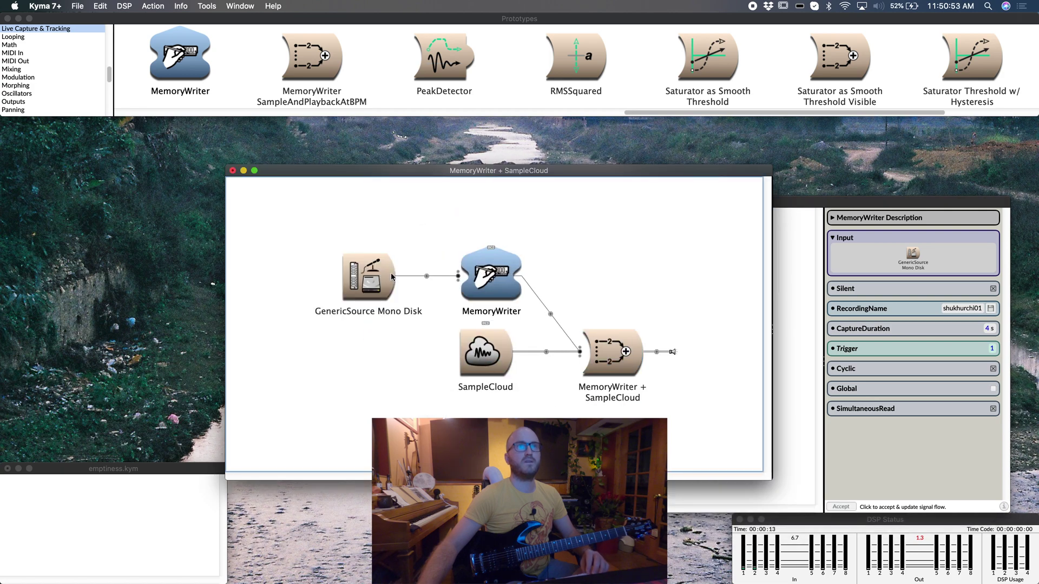
click(805, 211)
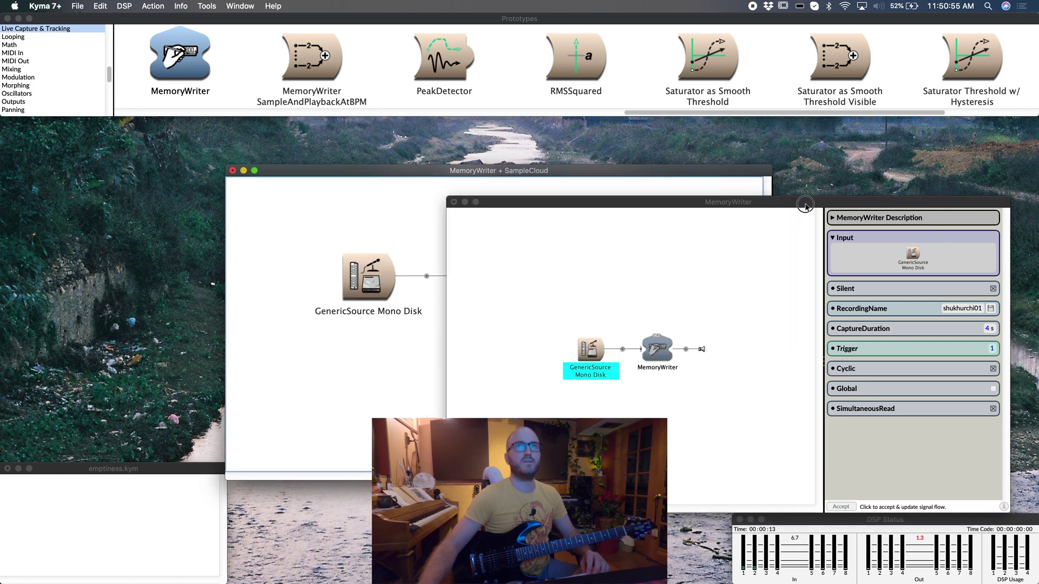
click(465, 205)
Step: Review the parameters of the GenericSource, MemoryWriter, SampleCloud and mixer in the combined sound, enlarging its editor
drag(484, 175, 479, 156)
click(361, 257)
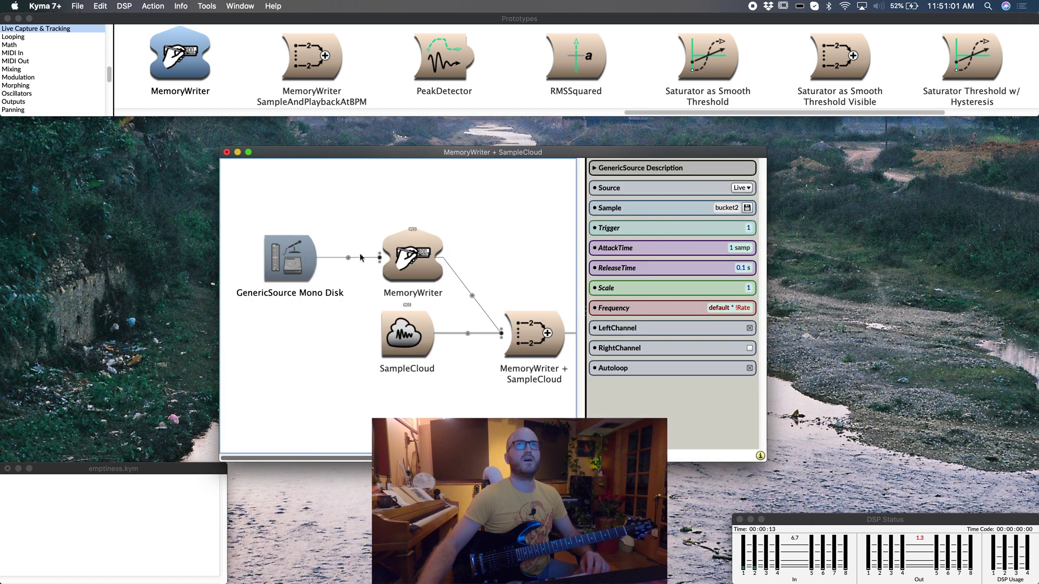
click(412, 250)
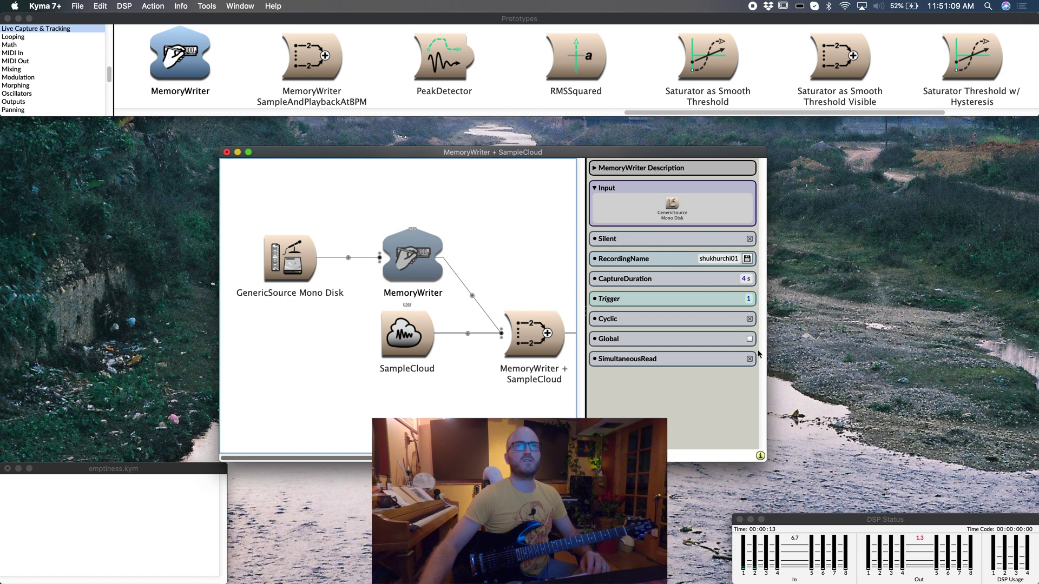
click(406, 336)
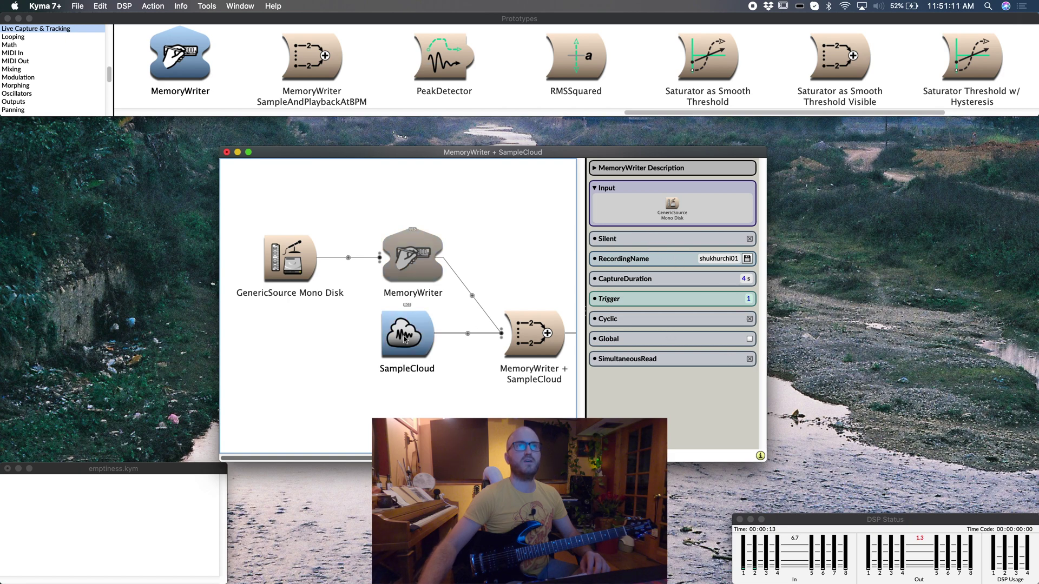
drag(408, 156, 346, 108)
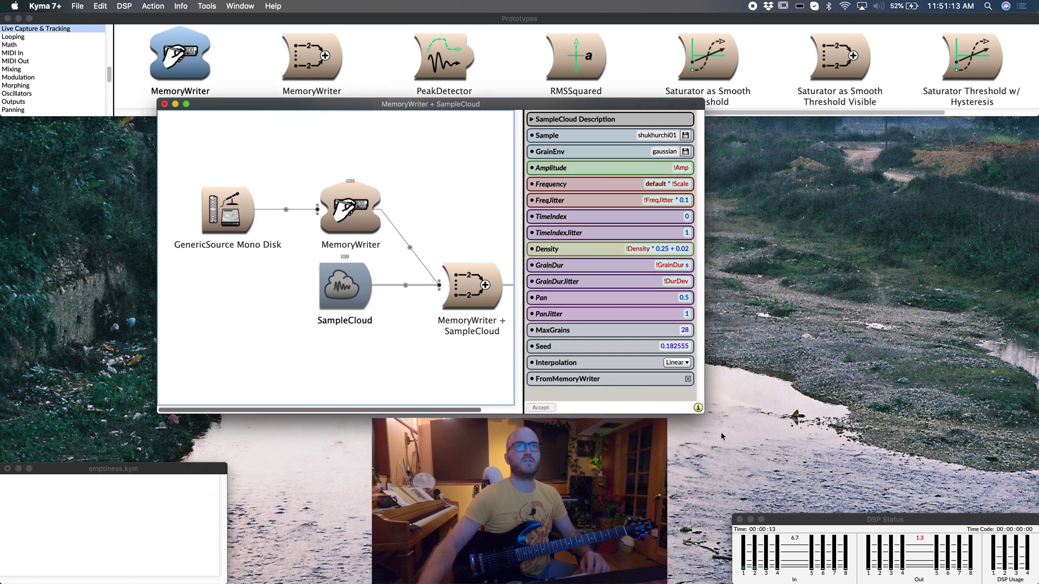
drag(703, 415, 893, 493)
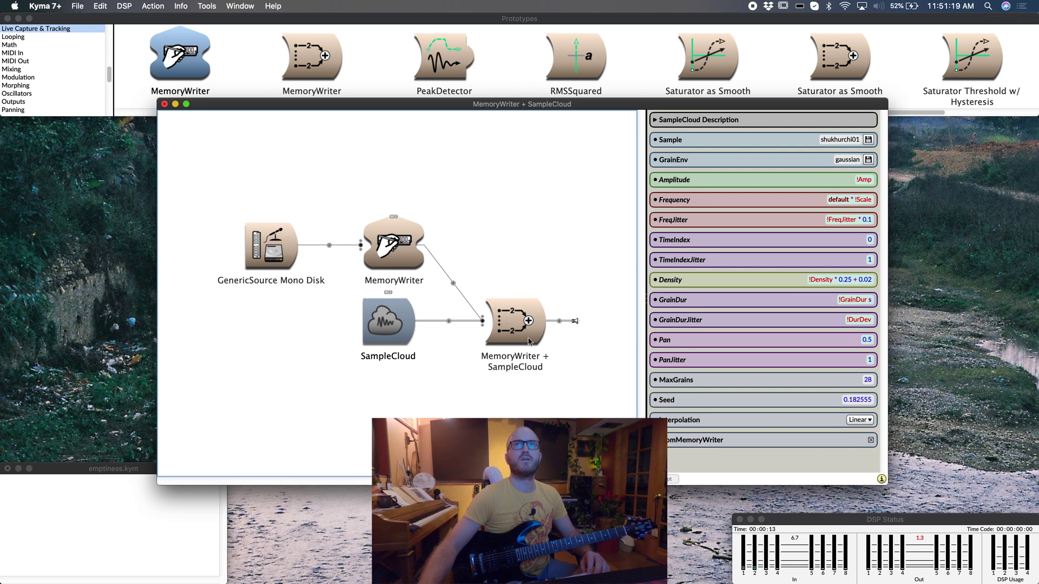
click(512, 338)
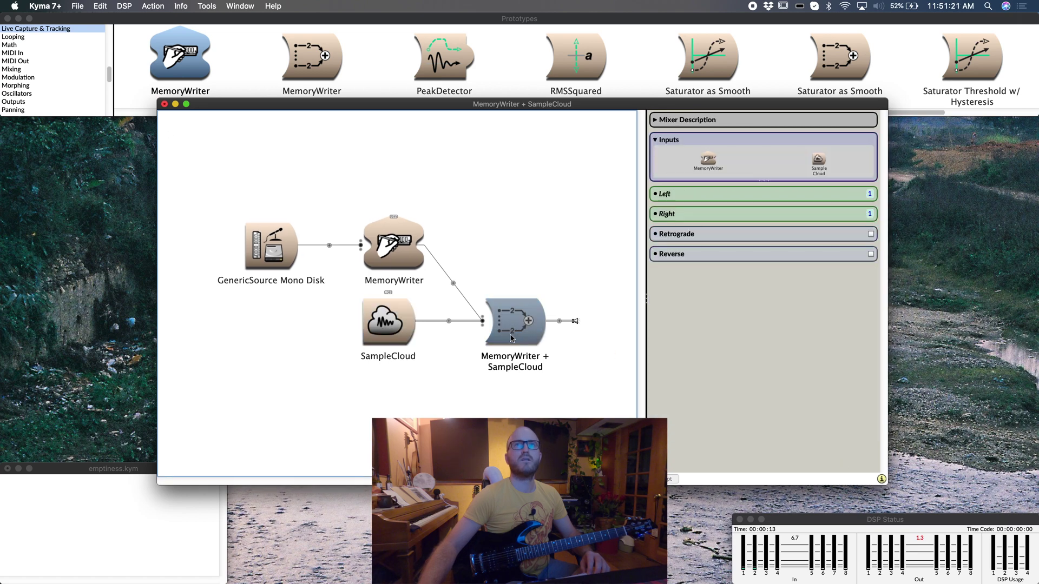
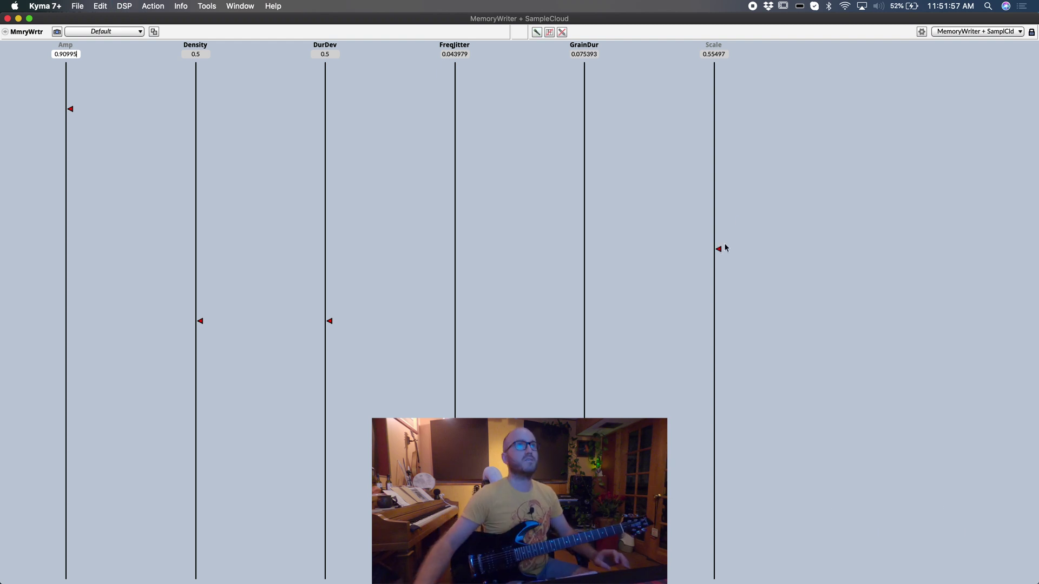
Step: Close the control surface, search the prototypes for "replicato", and open the Replicator prototype in its own editor
click(8, 19)
drag(408, 105, 361, 124)
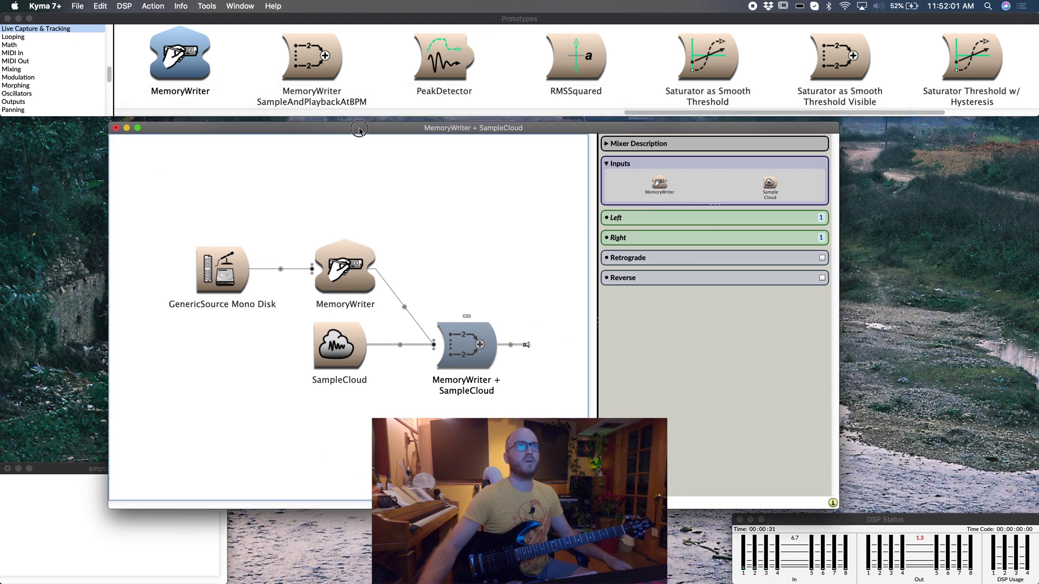
key(super+f)
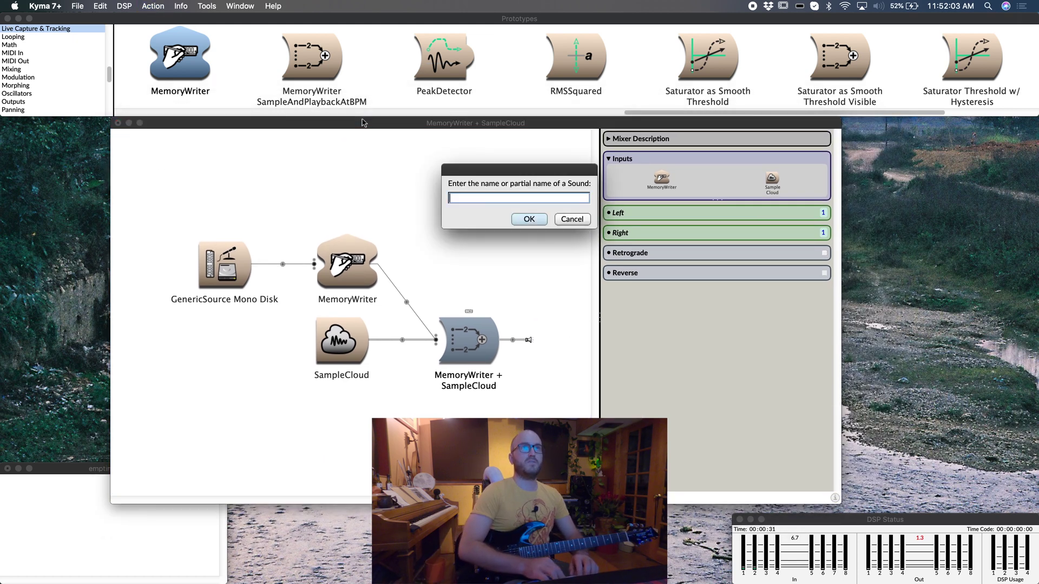
text(replic)
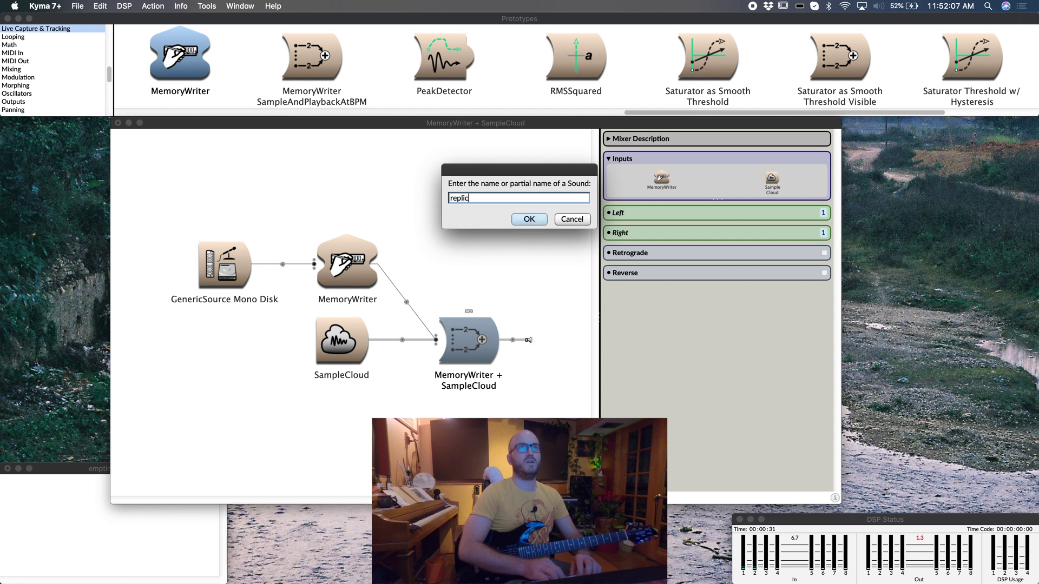
text(ato)
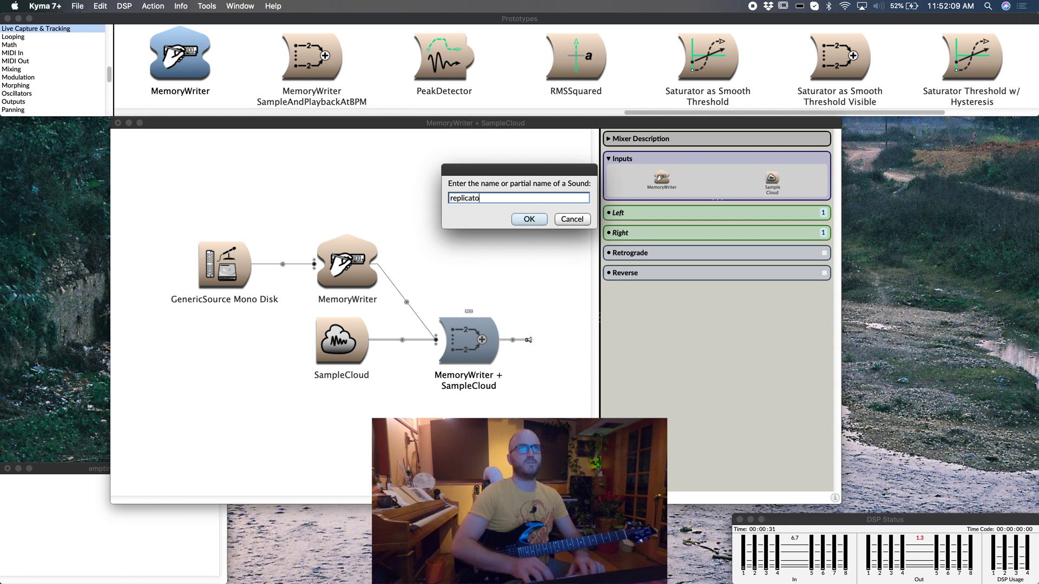
key(Return)
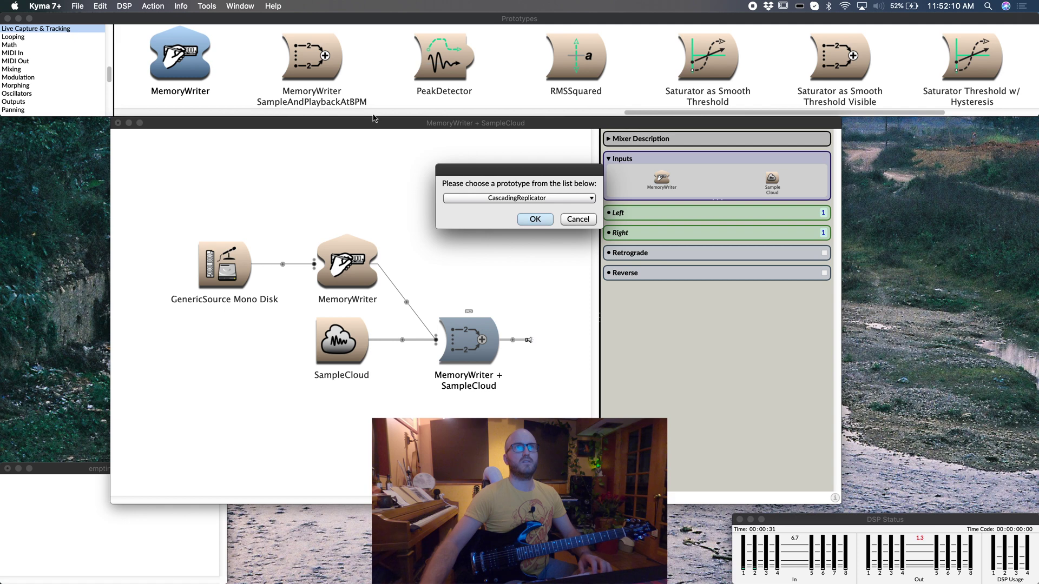
click(529, 197)
click(504, 221)
click(538, 219)
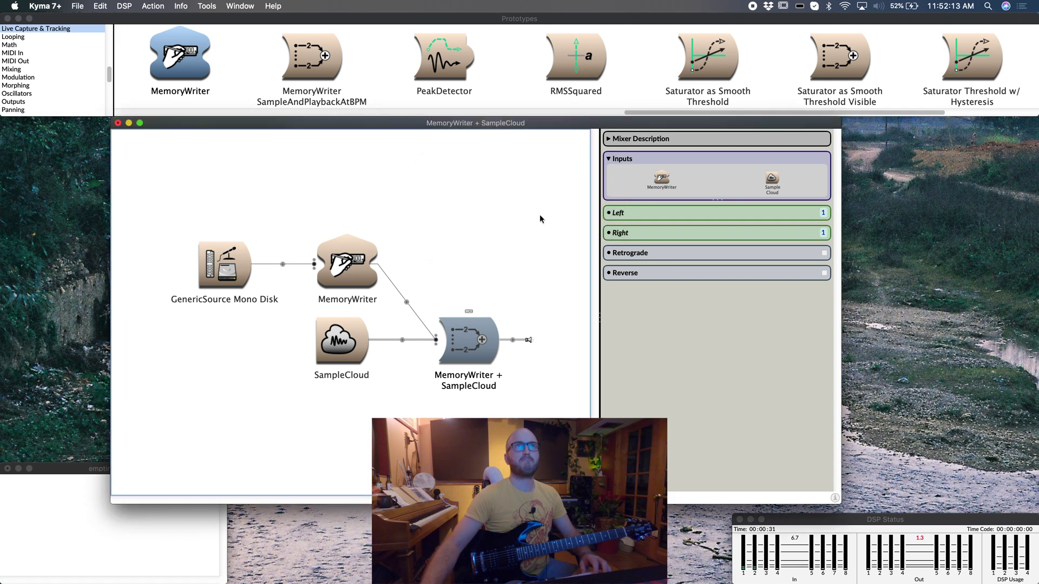
drag(578, 65, 552, 187)
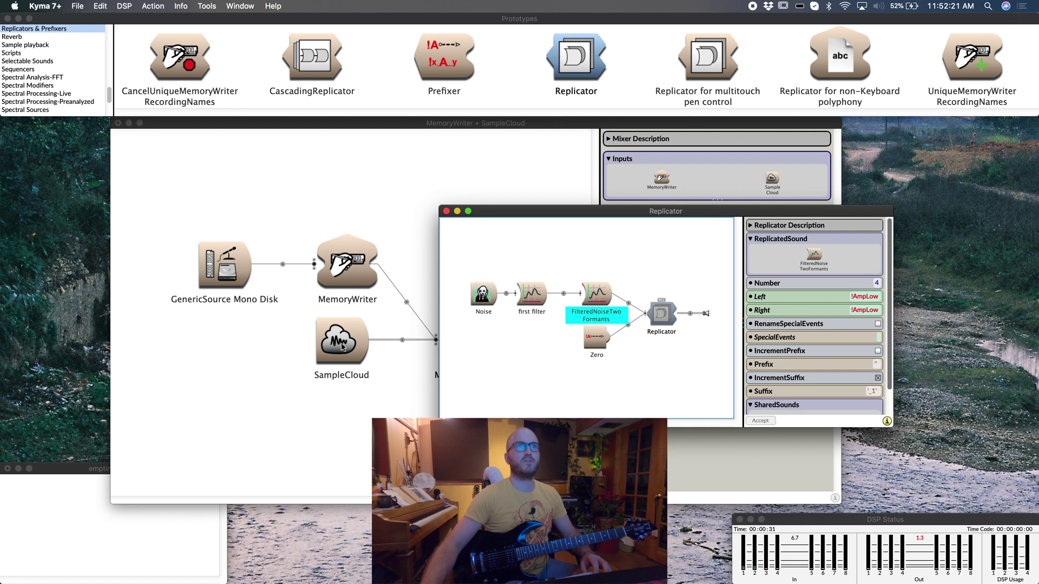
Step: Replace the Replicator's FilteredNoiseTwoFormants input with the SampleCloud from the combined sound
drag(340, 347, 600, 294)
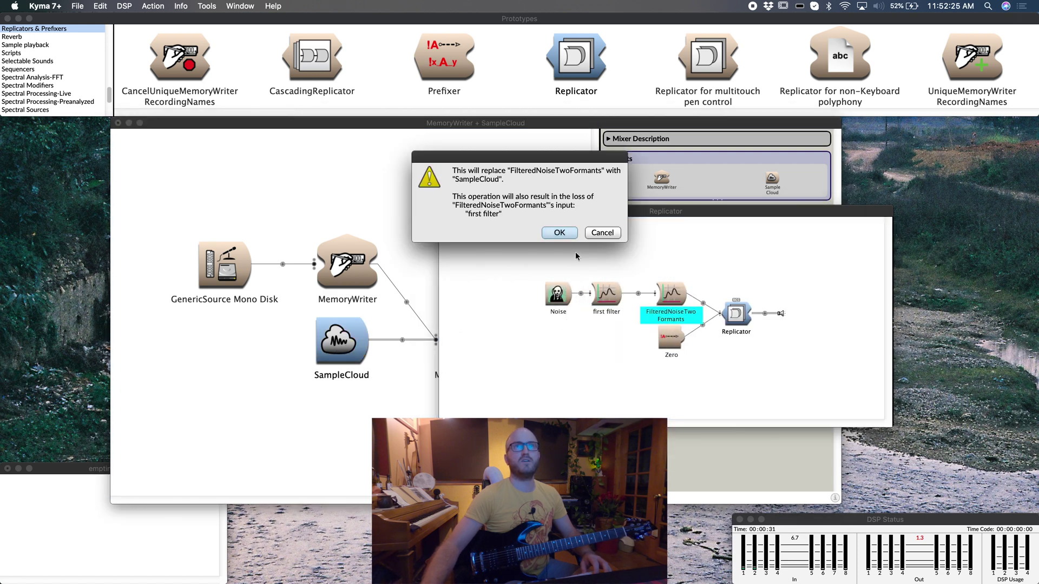
click(561, 232)
drag(600, 210, 464, 204)
key(super+equal)
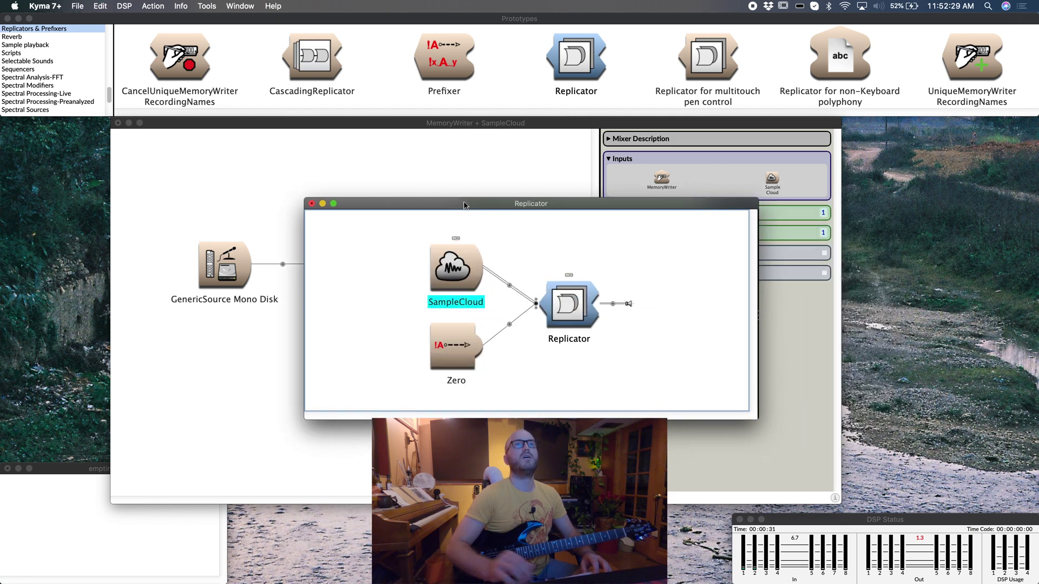
Step: Inspect the parameters of the Replicator and its SampleCloud, enlarging the Replicator editor to show them in full
double_click(464, 270)
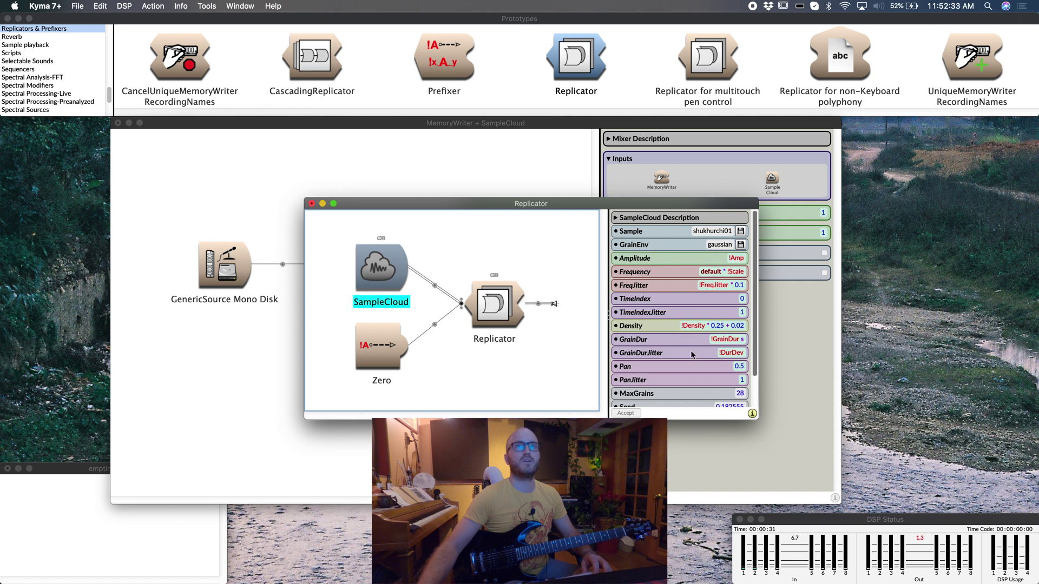
scroll(691, 354, down, 2)
double_click(500, 326)
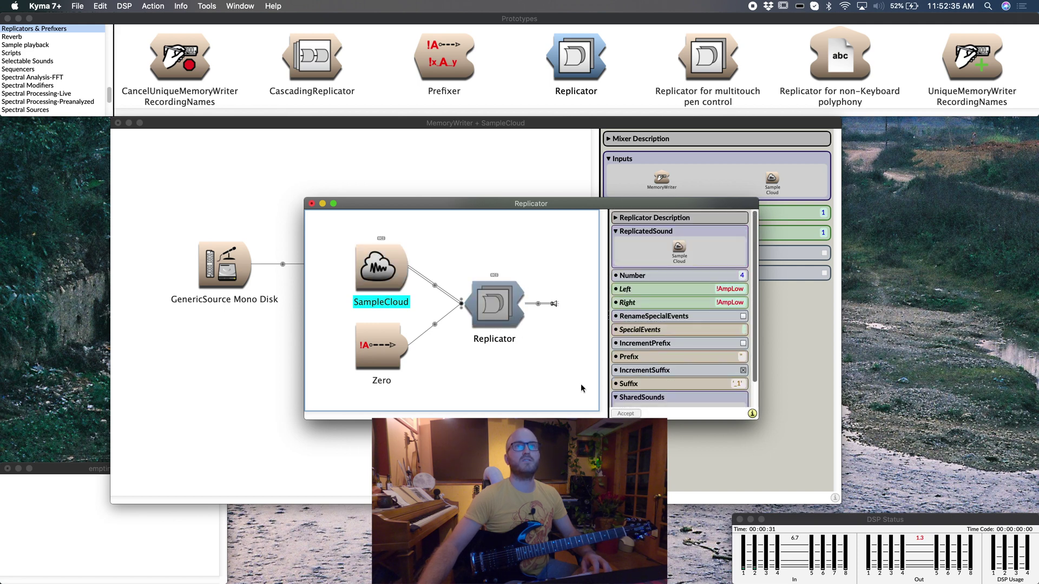
drag(755, 417, 828, 495)
click(410, 312)
click(410, 311)
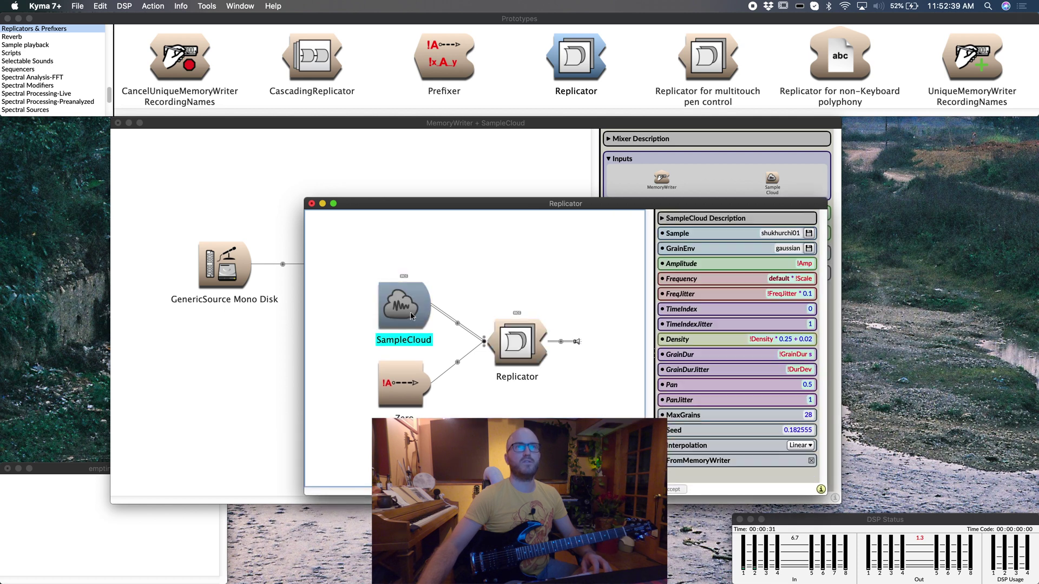
Step: Set the SampleCloud's Seed to the expression ?voicenumber * 0.182555
click(766, 430)
click(770, 431)
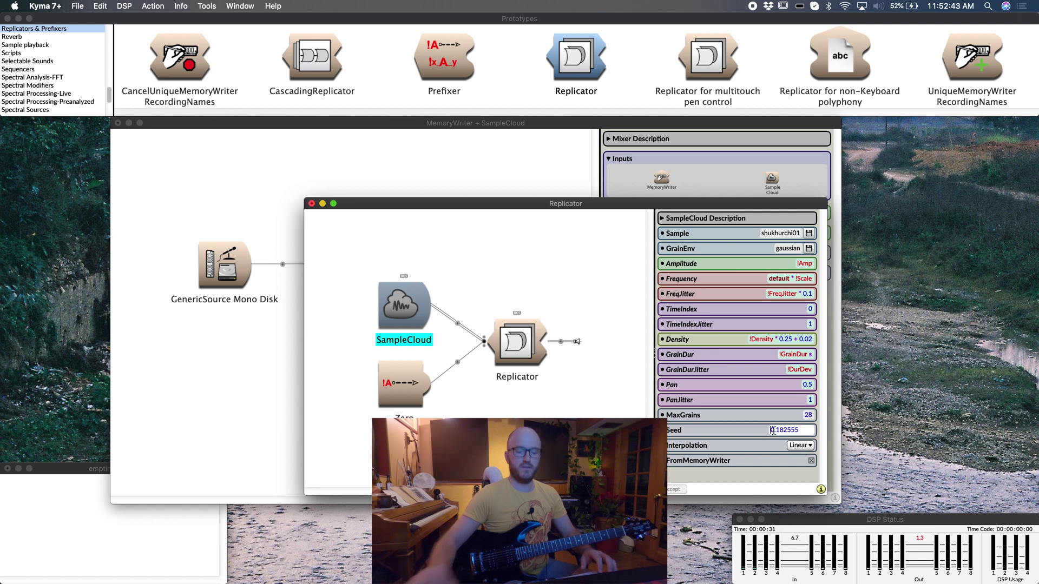
text(?)
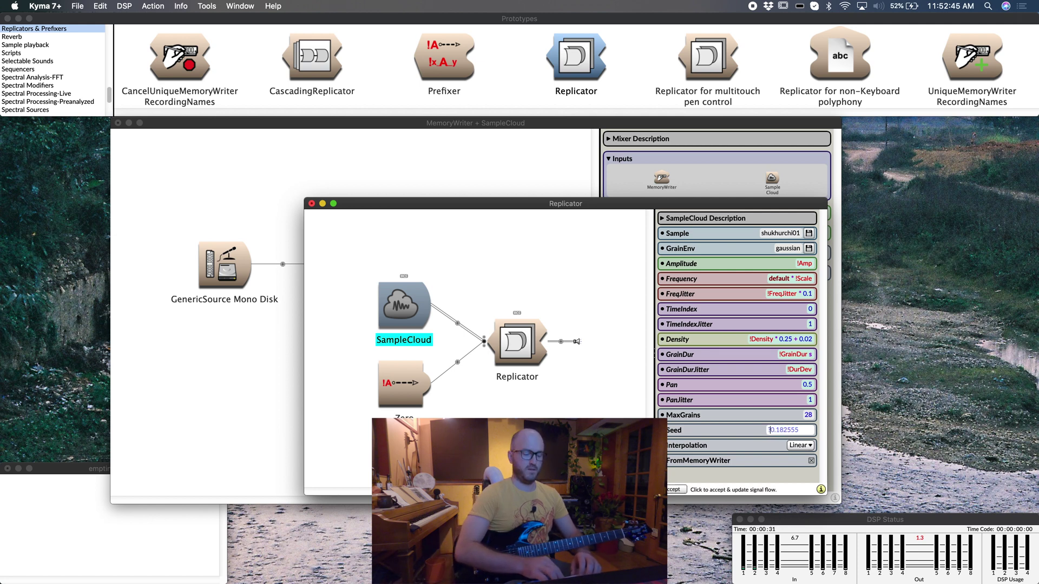
text(voidcenumb)
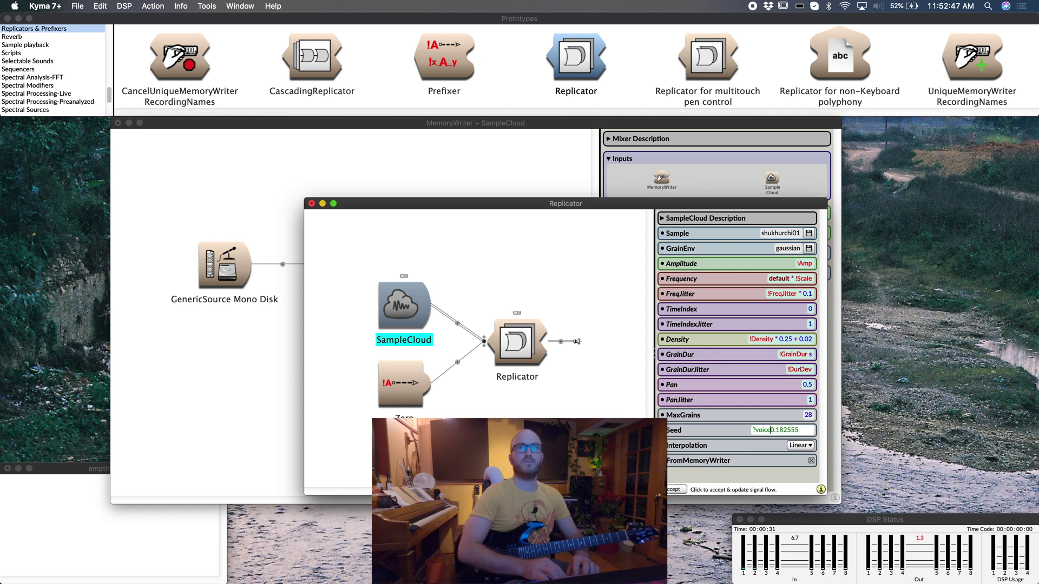
text(er *)
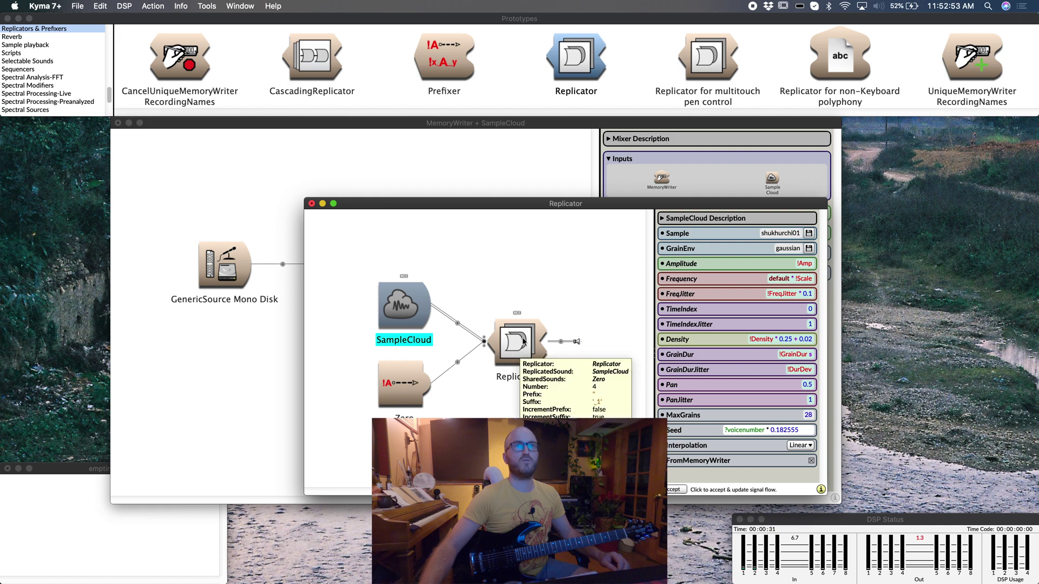
mouse_move(538, 359)
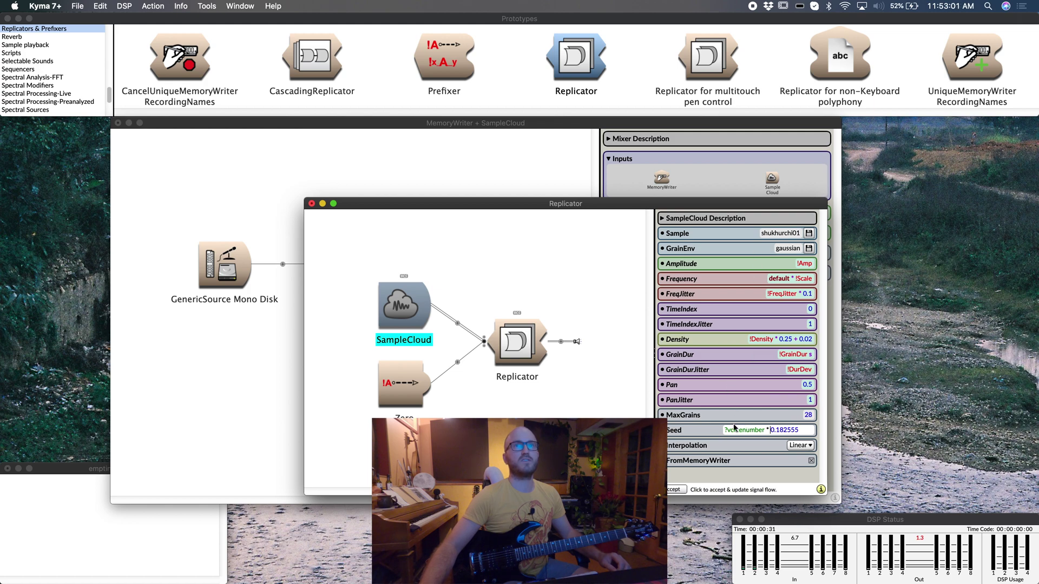
Step: Replace the SampleCloud in the MemoryWriter + SampleCloud sound with the Replicator, confirming the replacement
drag(529, 209, 472, 164)
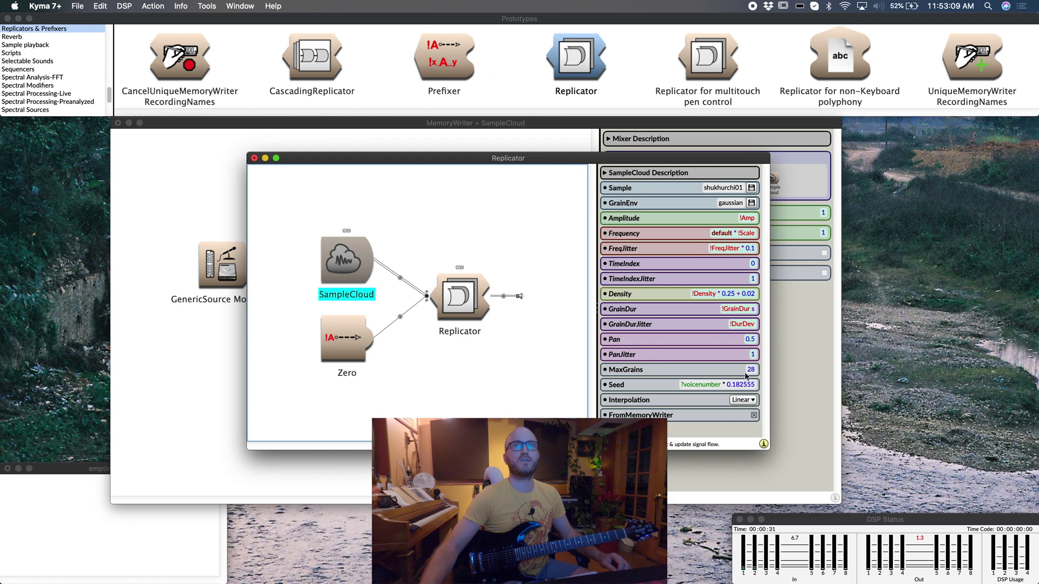
click(458, 282)
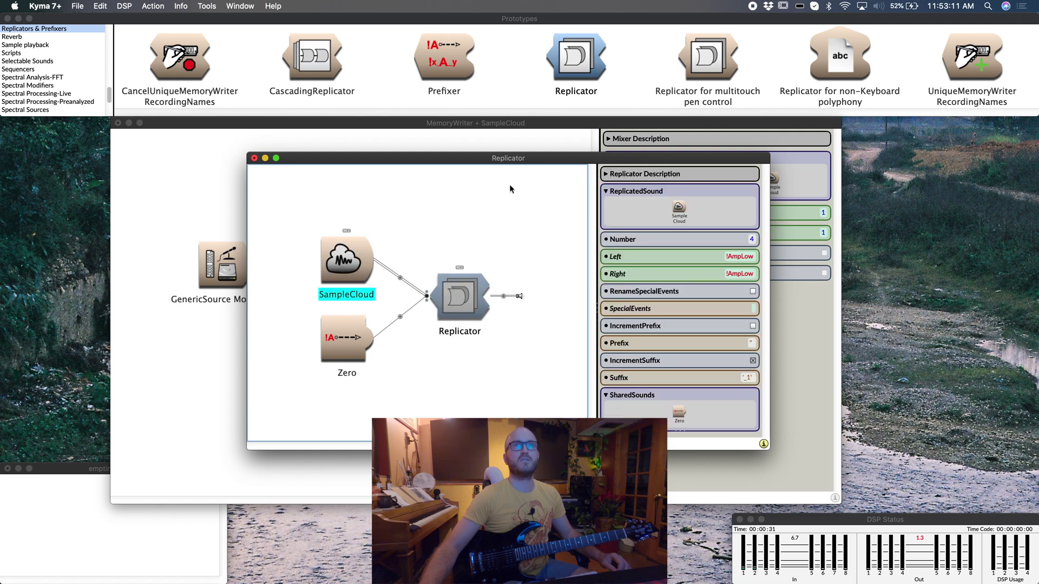
drag(484, 163, 799, 171)
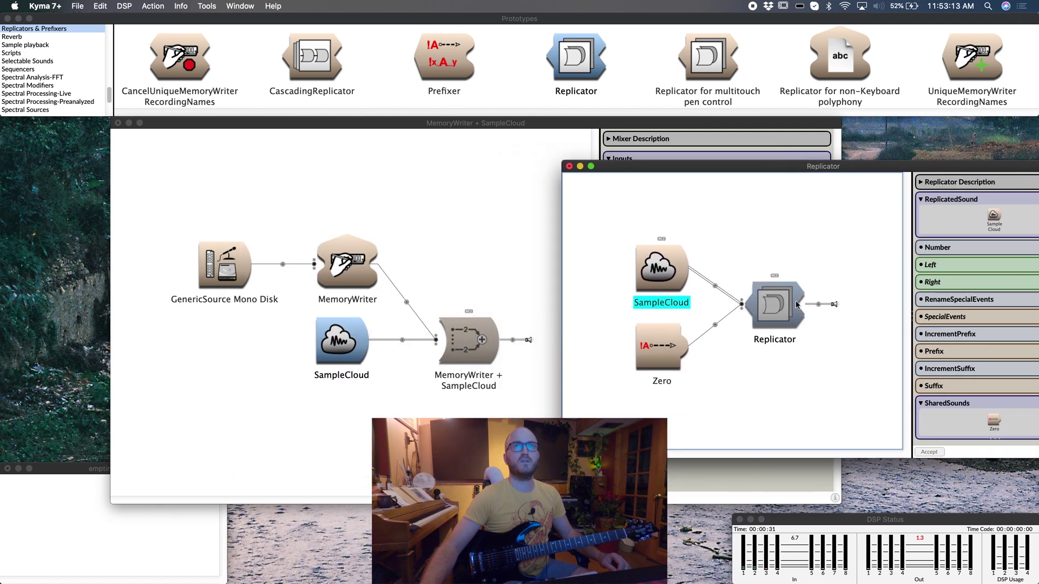
drag(767, 306, 341, 345)
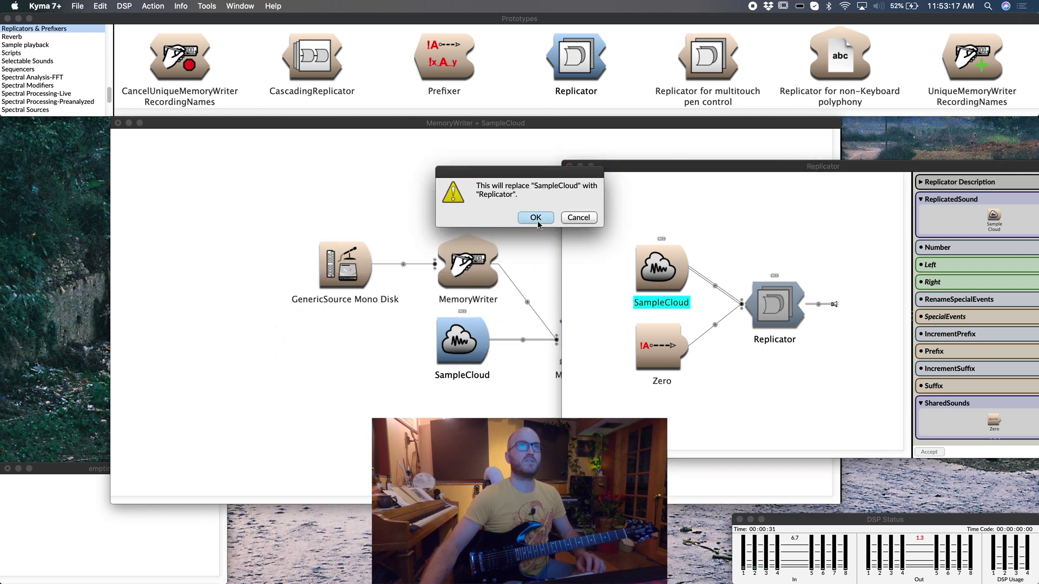
click(535, 217)
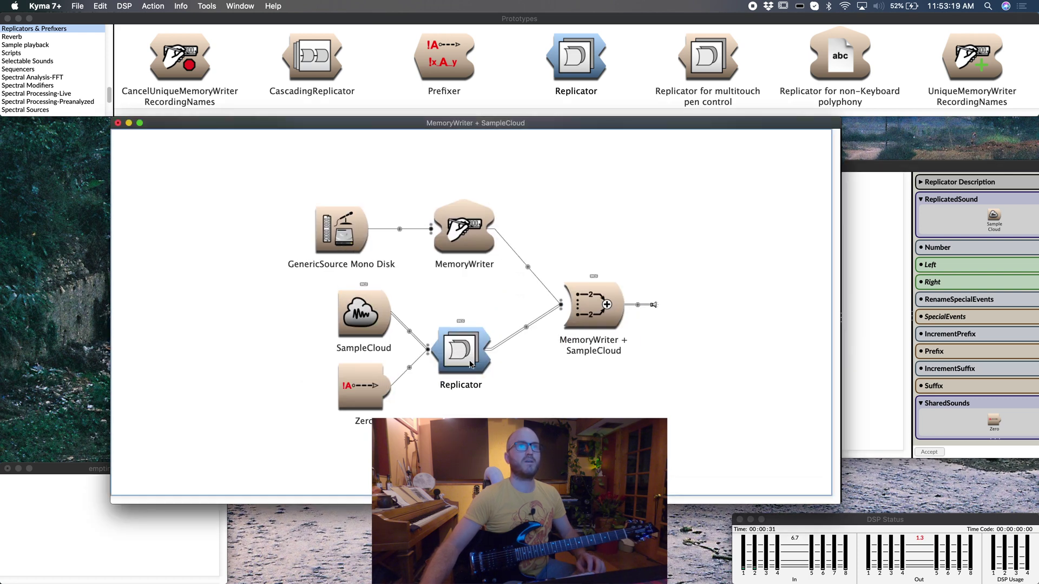
Step: Play the combined sound from its final mixer and raise AmpLow to about 0.79 on the control surface
drag(481, 124, 438, 87)
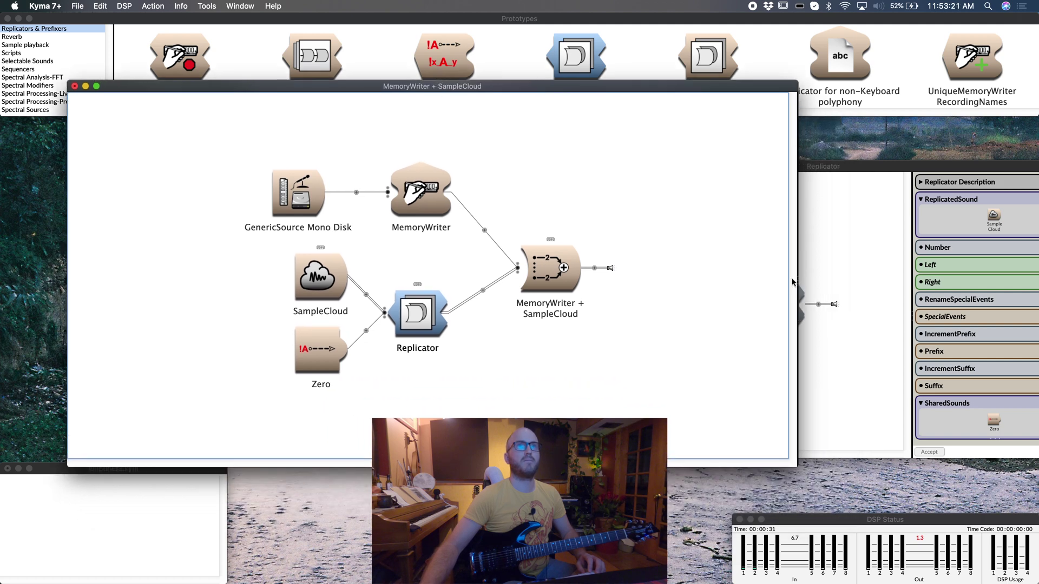
click(550, 279)
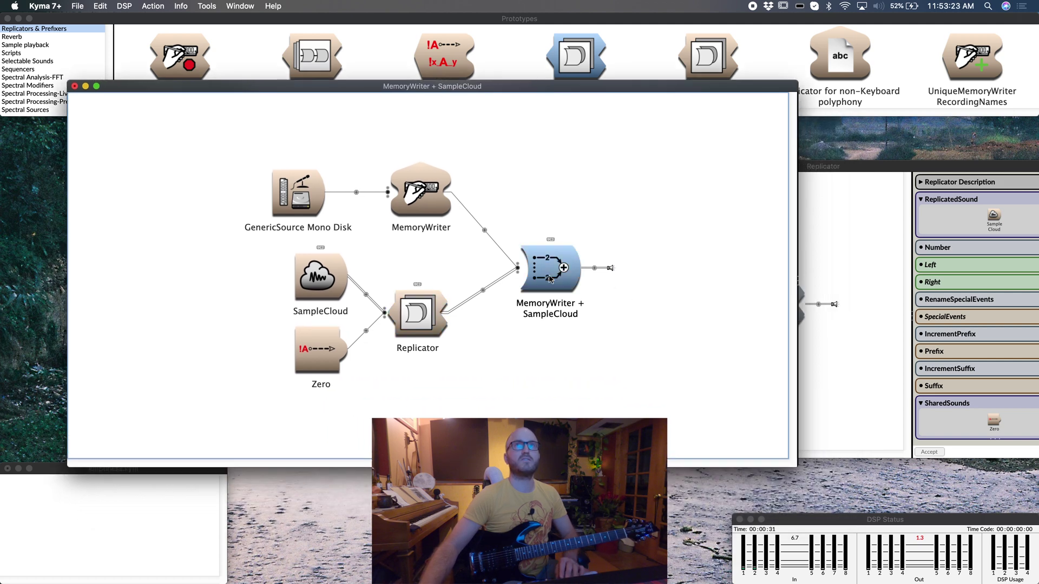
key(super+p)
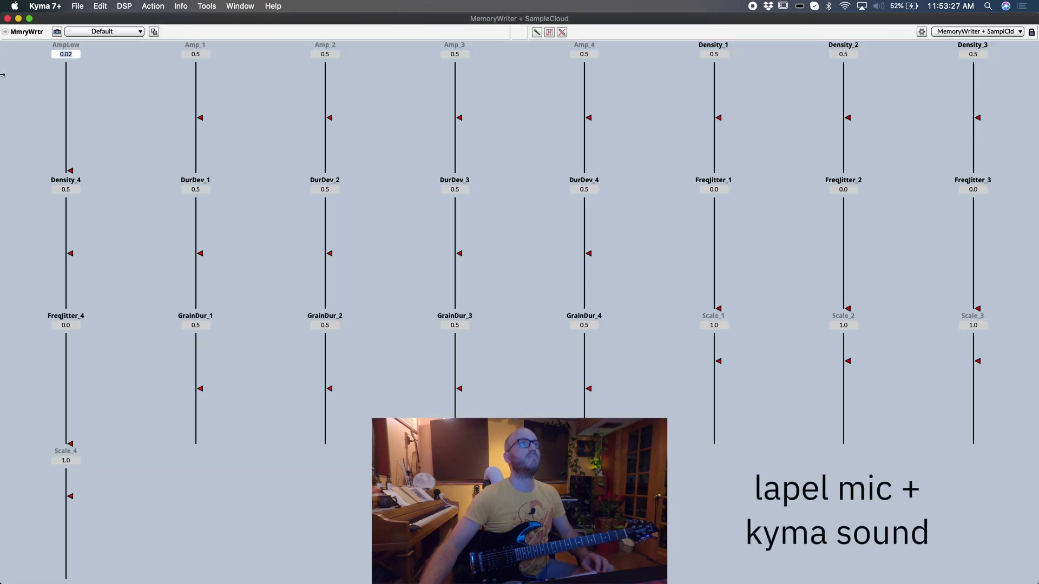
click(66, 88)
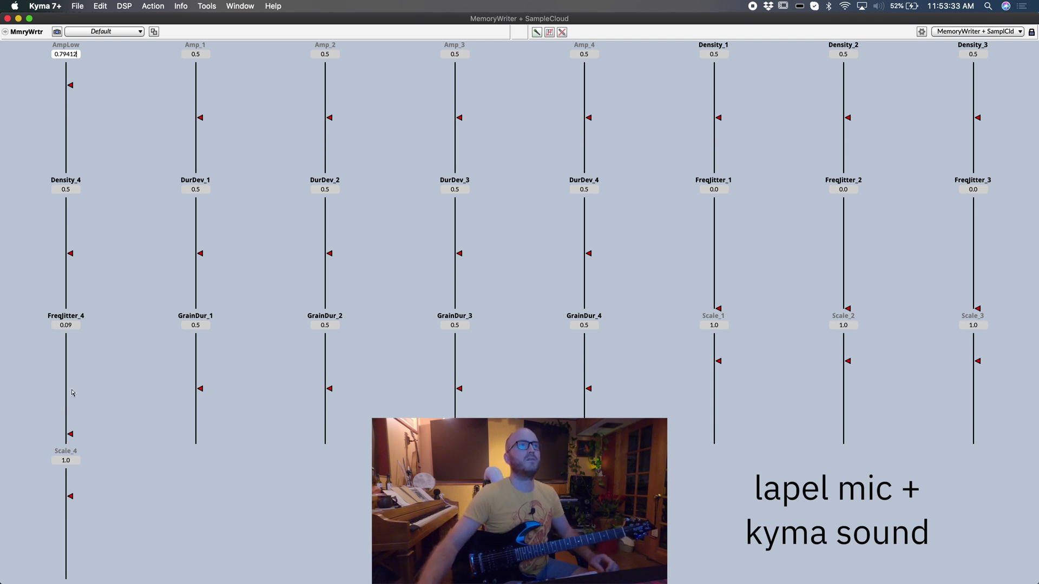
Step: Set FreqJitter_1 to 1.0, FreqJitter_2 to about 0.65, FreqJitter_3 to about 0.56 and FreqJitter_4 to 0.75
click(718, 222)
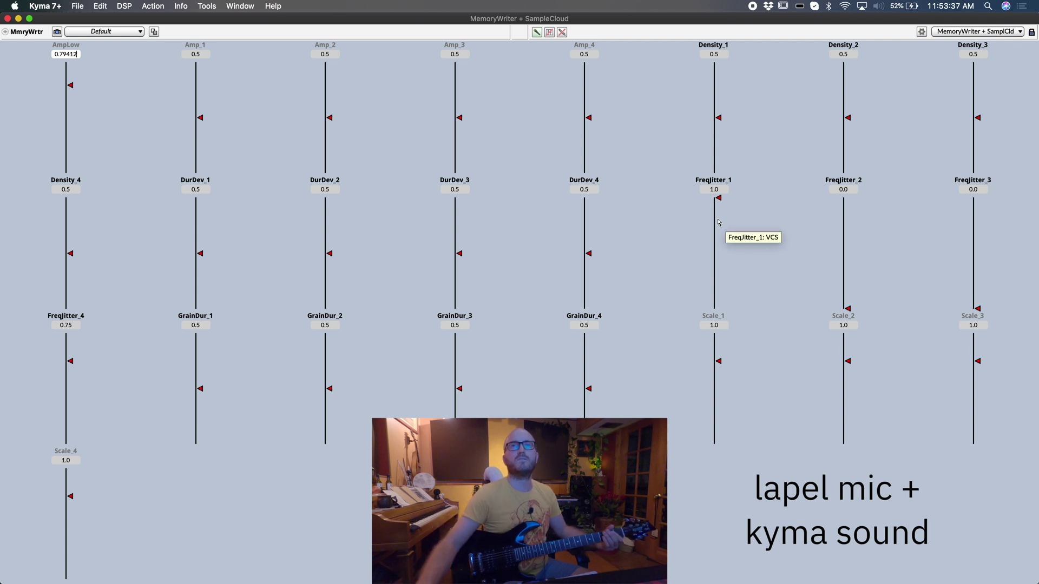
click(843, 236)
click(977, 248)
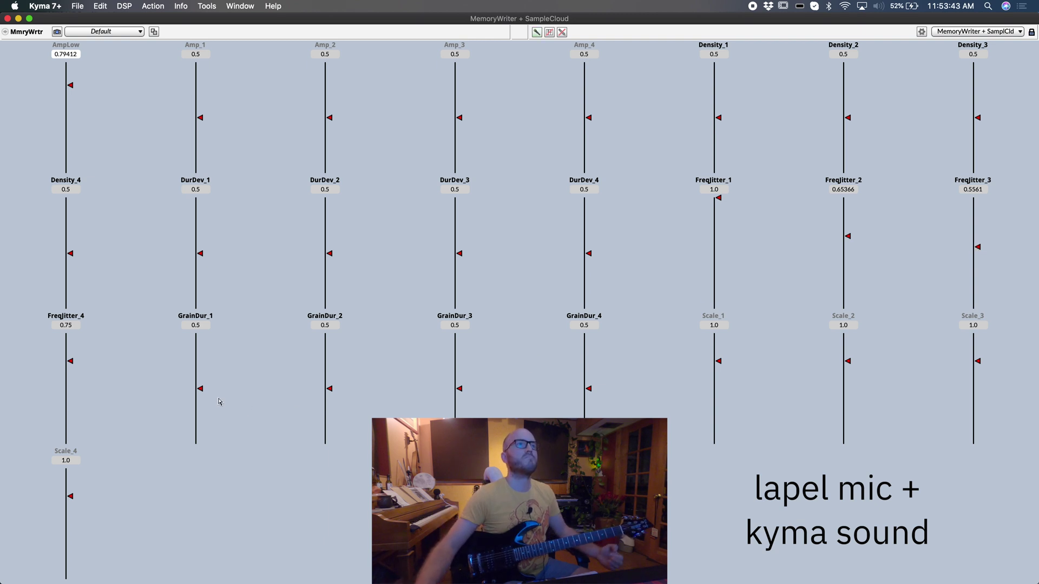
Step: Set GrainDur_1 to about 0.08, GrainDur_2 to about 0.94, GrainDur_3 to about 0.25 and GrainDur_4 to about 0.82
drag(203, 390, 198, 435)
click(325, 341)
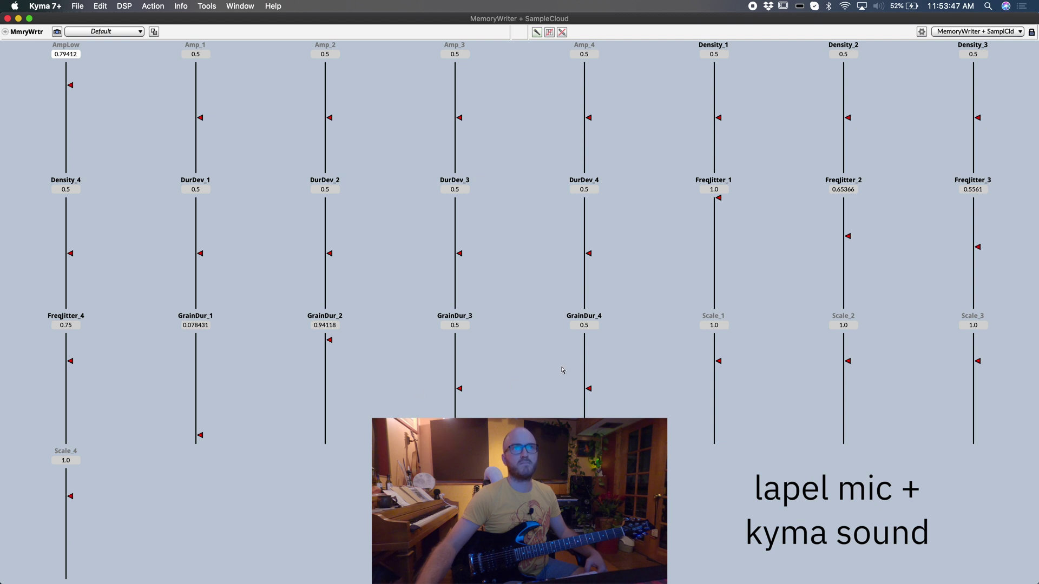
click(587, 354)
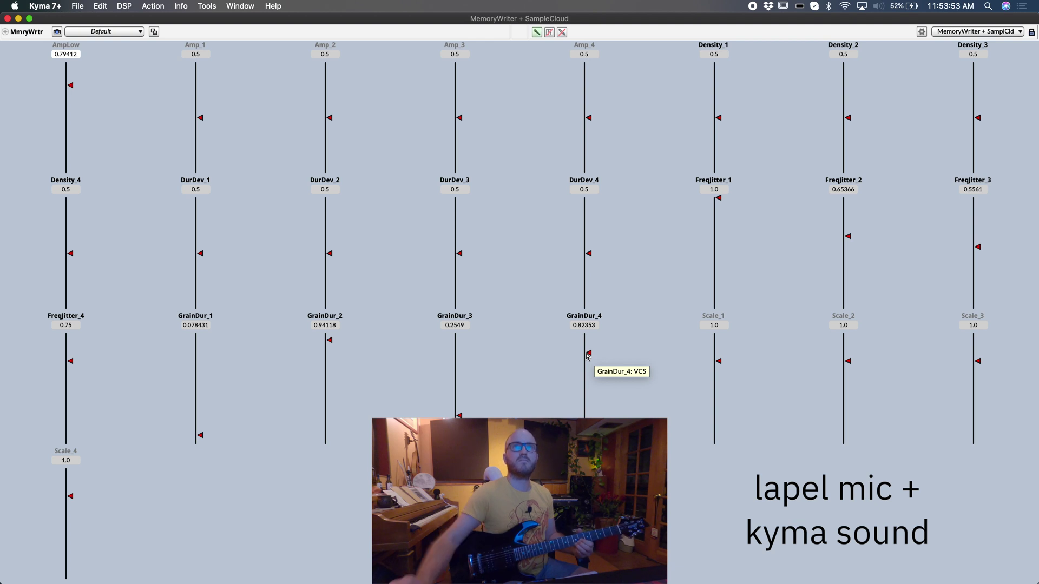
Step: Set Scale_1 to 0.5, Scale_2 to 2, Scale_3 to -0.5 and Scale_4 to 0.25
click(716, 325)
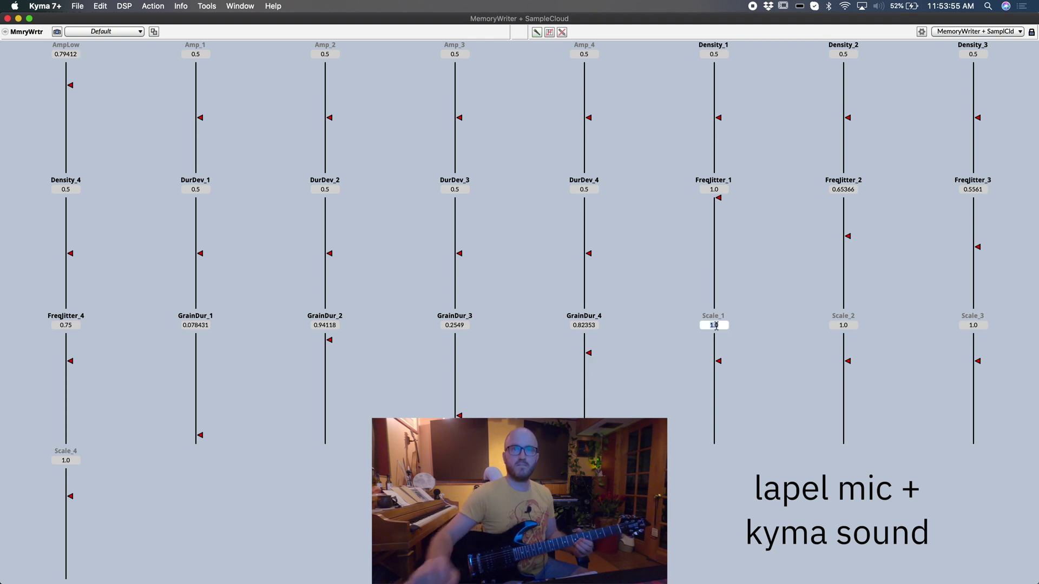
text(0.5)
key(Tab)
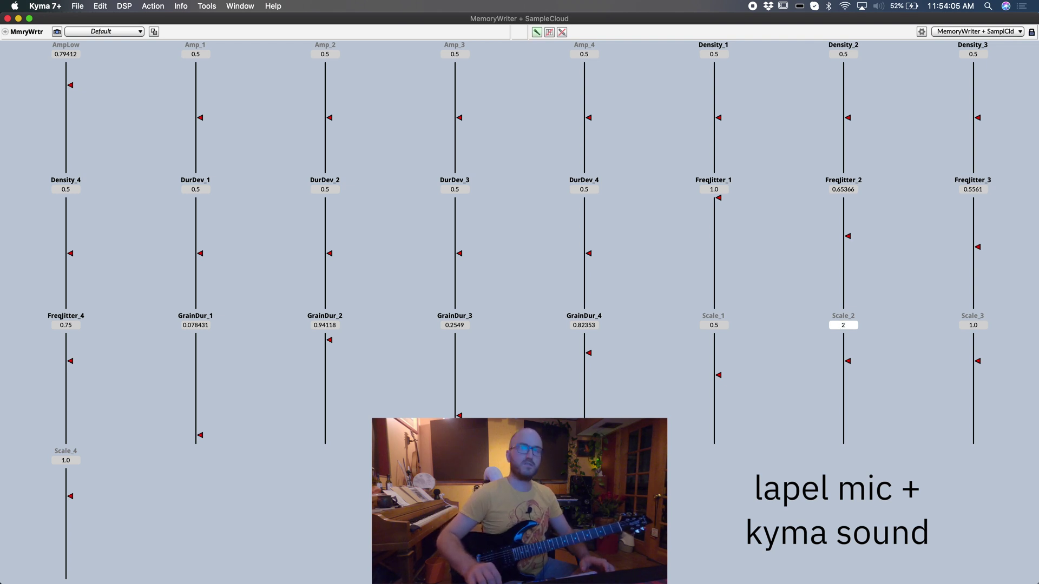
key(Tab)
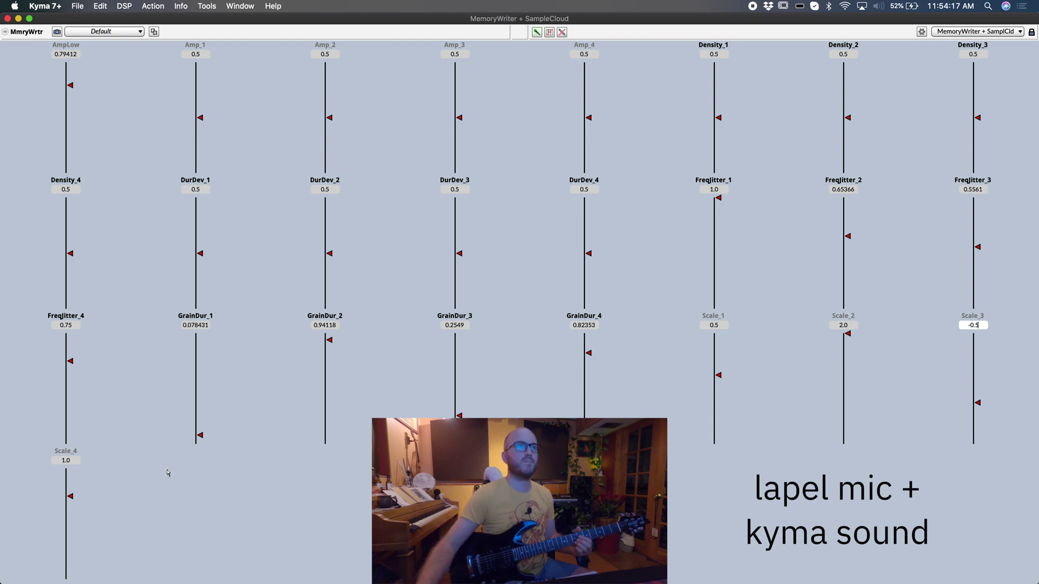
click(75, 460)
text(.25)
key(Return)
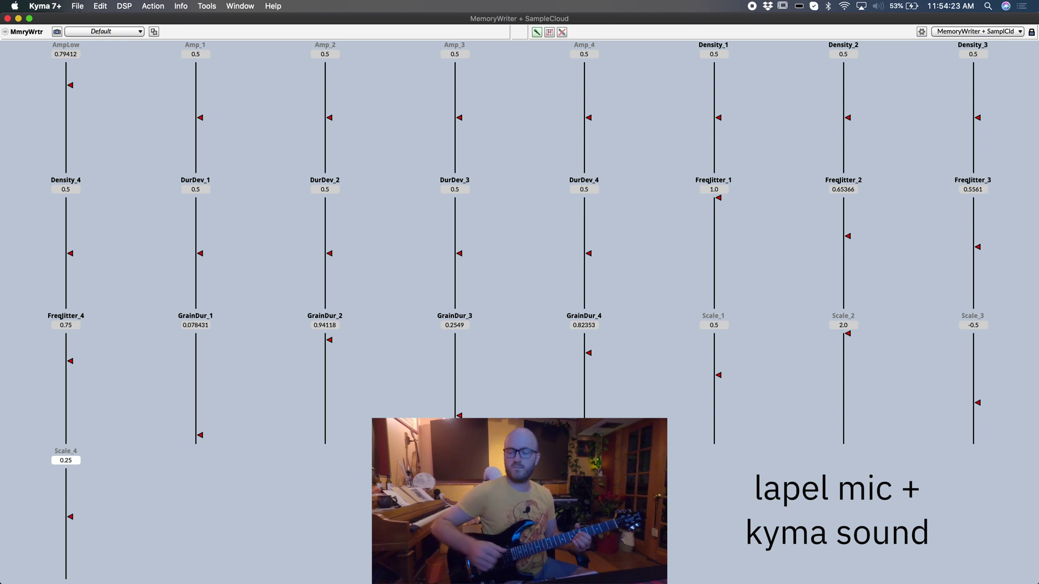
Step: Set DurDev_1 to about 0.80, DurDev_2 to about 0.85, DurDev_3 to about 0.33 and DurDev_4 to about 0.65
click(325, 214)
click(196, 221)
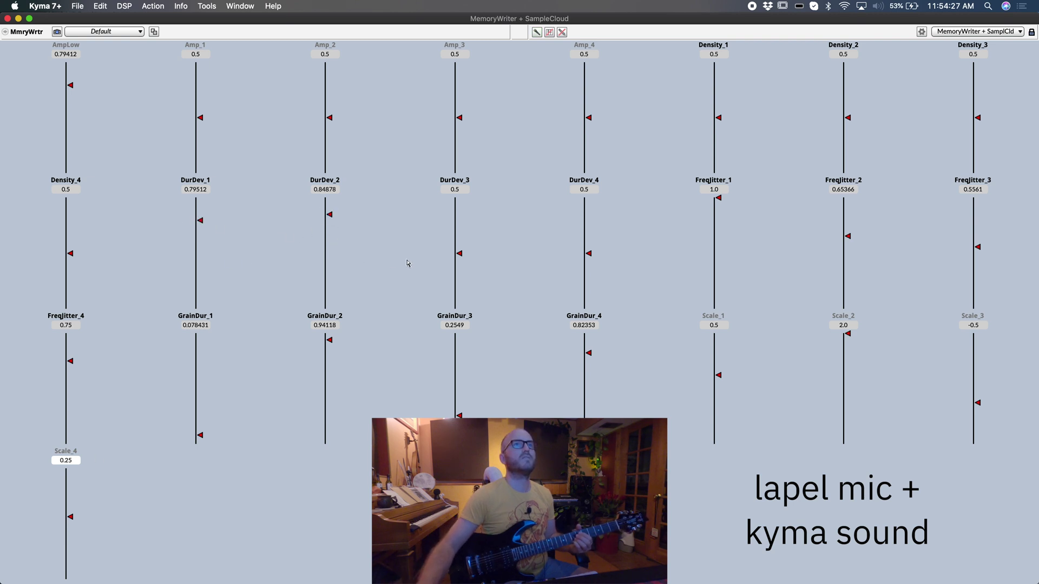
click(456, 273)
click(585, 237)
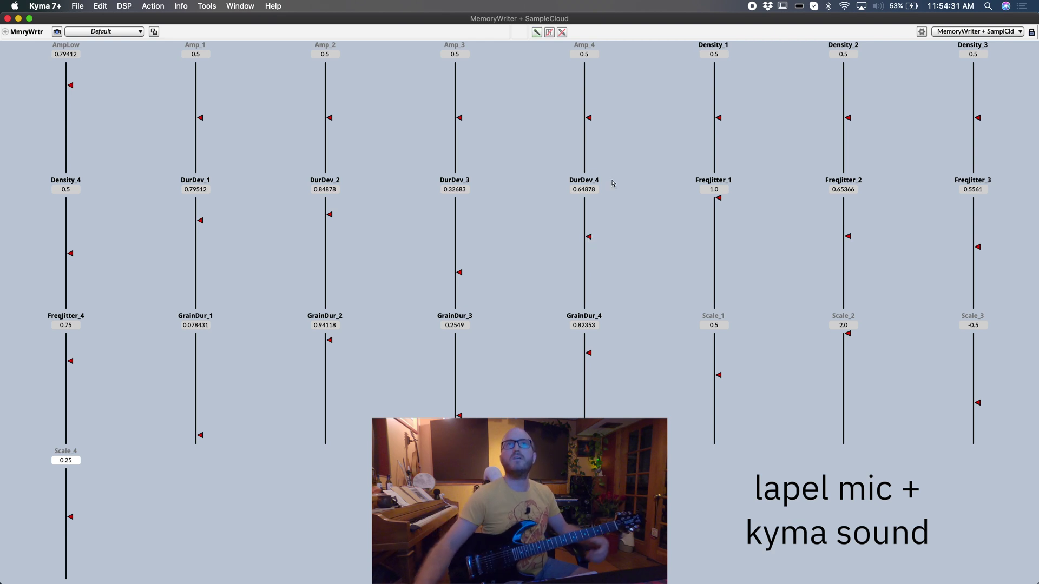
Step: Set Density_1 to about 0.84, Density_2 to about 0.26, Density_3 to about 0.76 and Density_4 to about 0.39
click(713, 80)
click(846, 144)
click(973, 89)
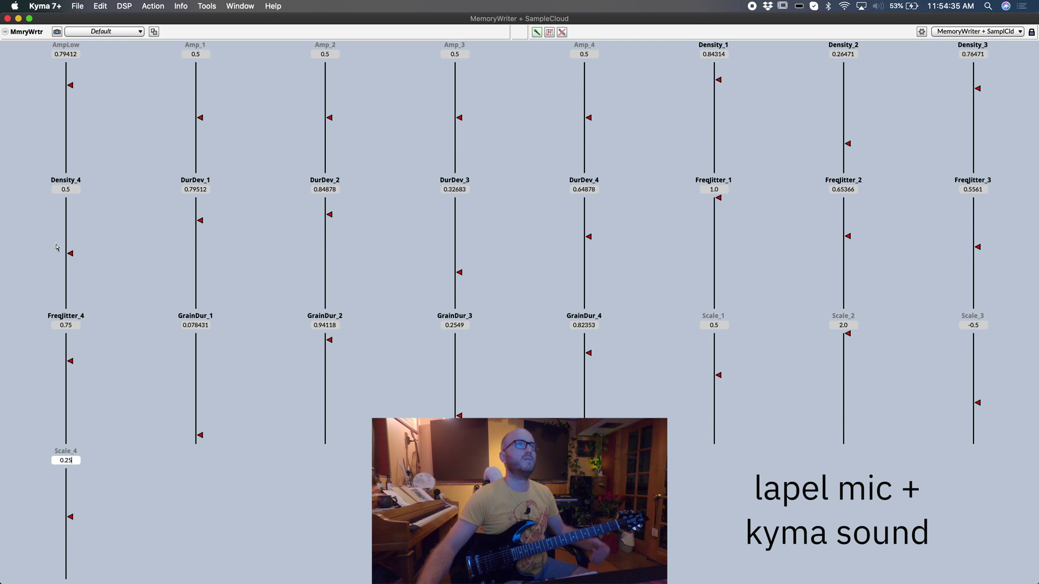
click(67, 265)
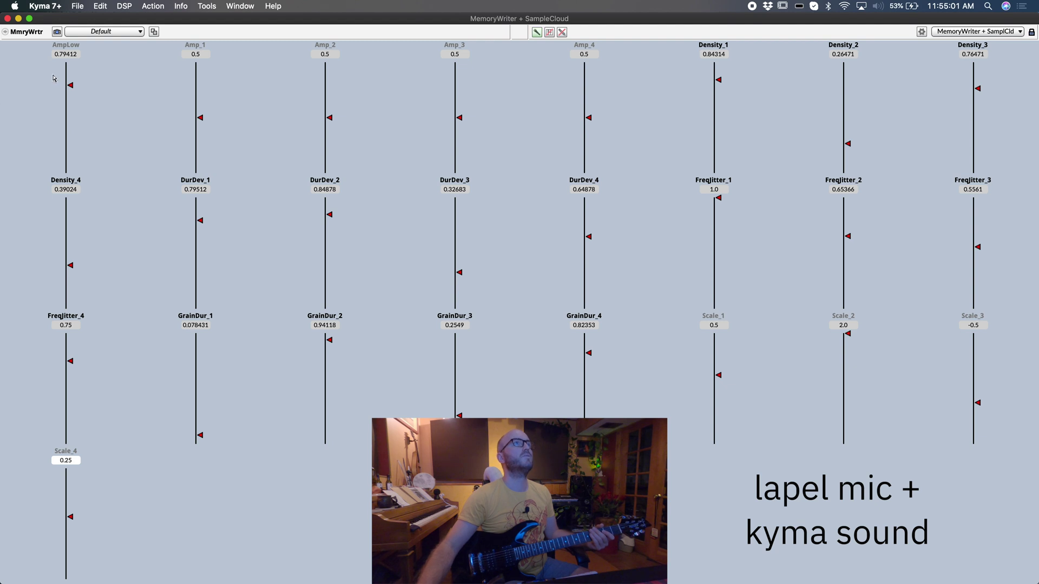
Step: Raise AmpLow to about 0.90 and store the current control values in the Default preset
drag(67, 76, 69, 72)
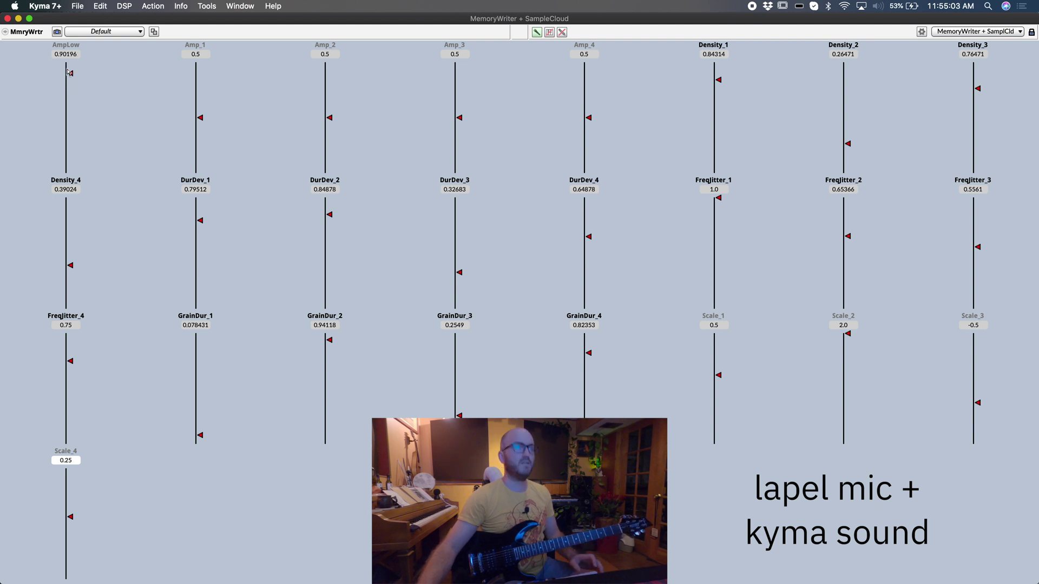
click(57, 34)
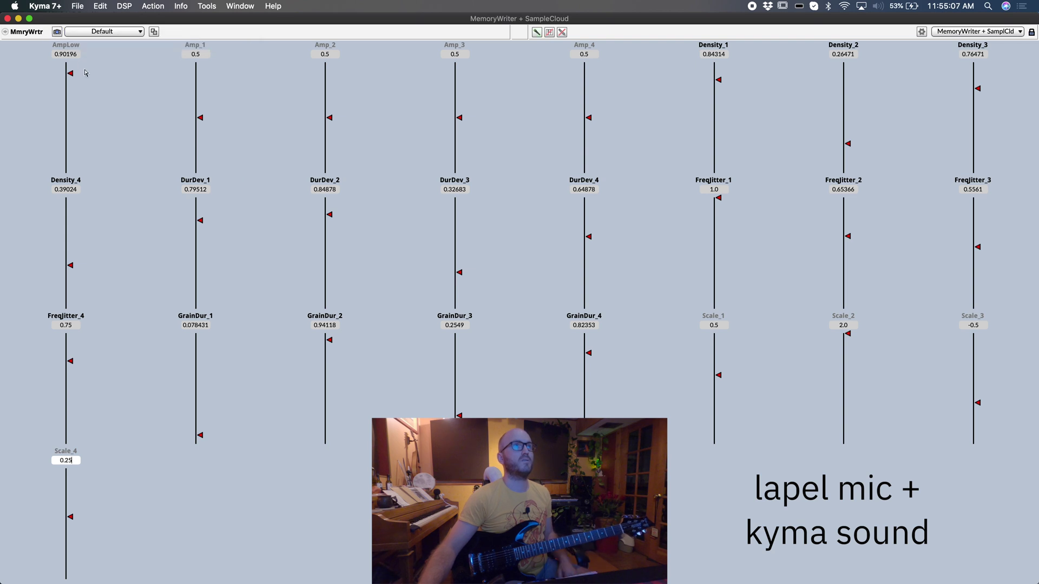